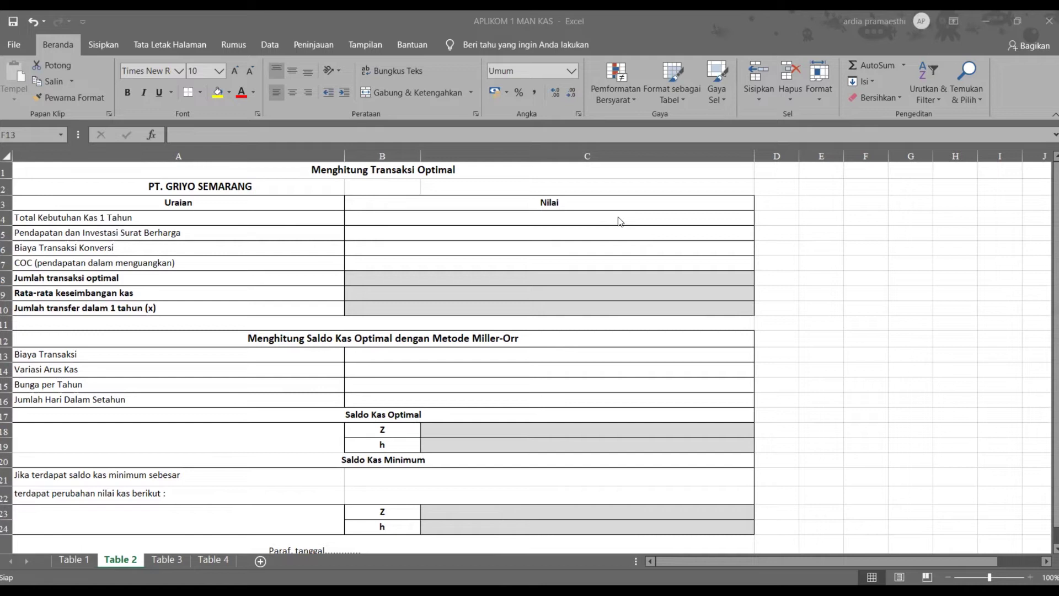
Enter 650000000 as the Total Kebutuhan Kas 1 Tahun value in cell B4.
left_click(632, 217)
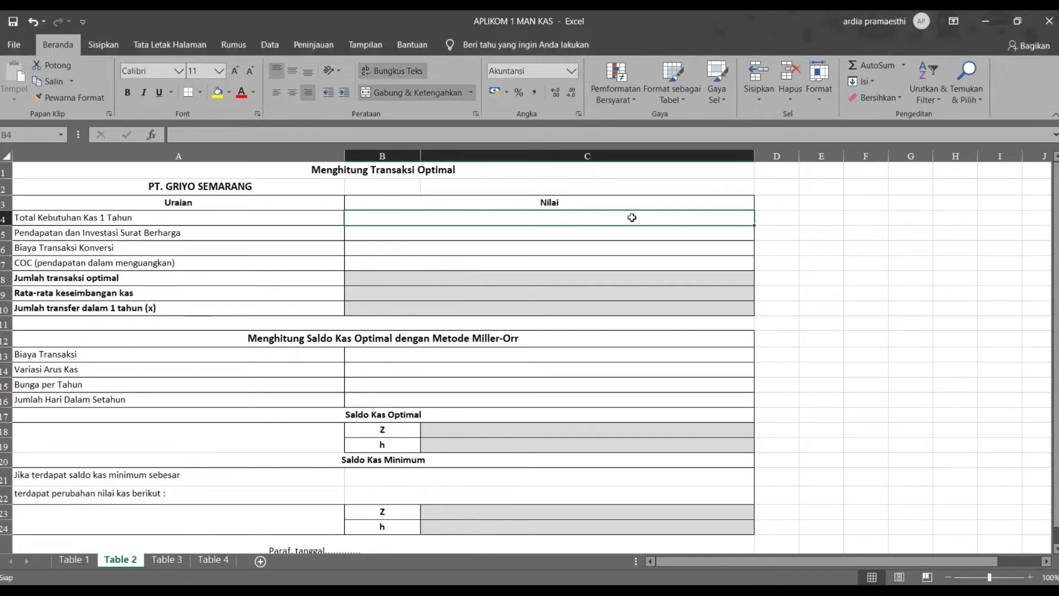
type("650")
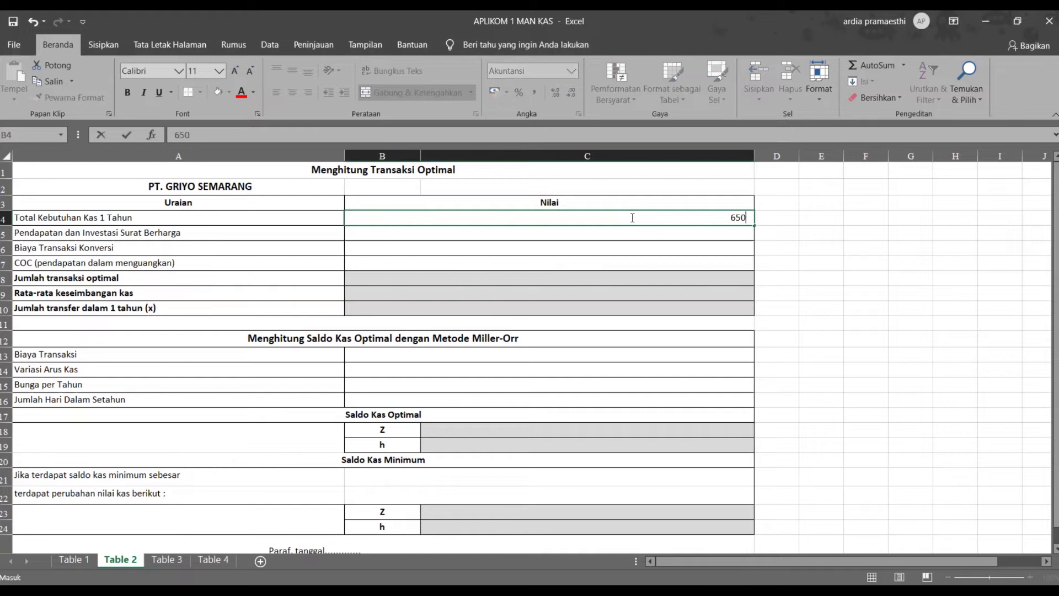
type("000000")
key("Return")
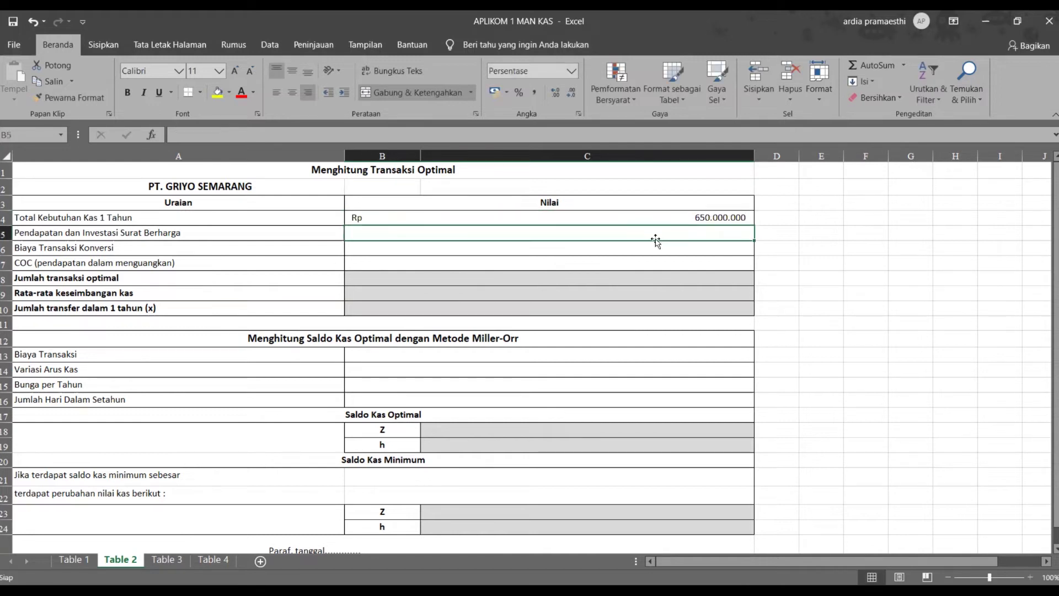
Format the Total Kebutuhan Kas 1 Tahun value in B4 as Akuntansi with the Rp symbol and 0 decimal places.
left_click(681, 218)
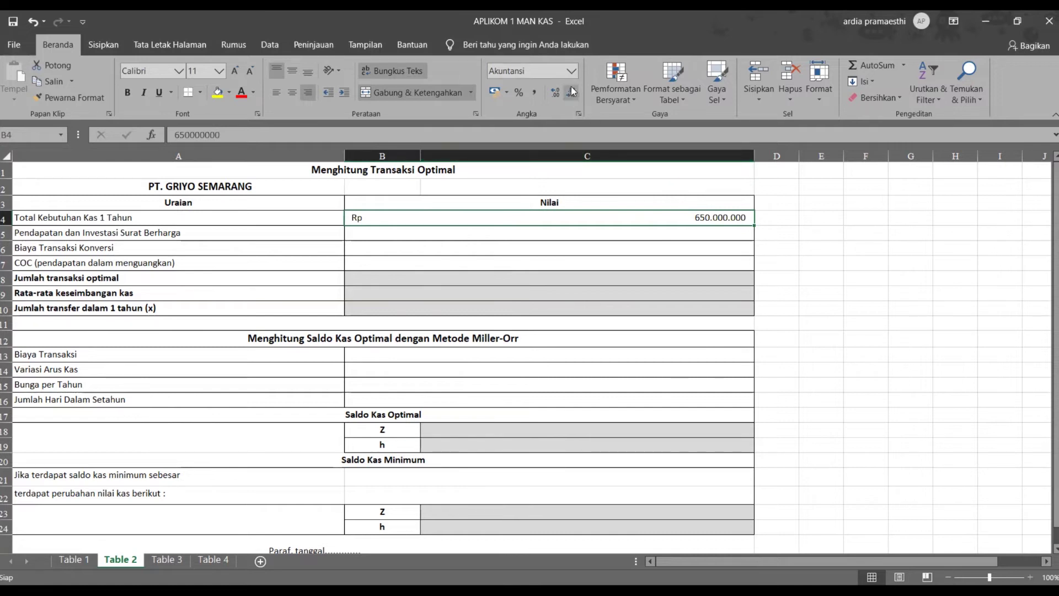
left_click(572, 71)
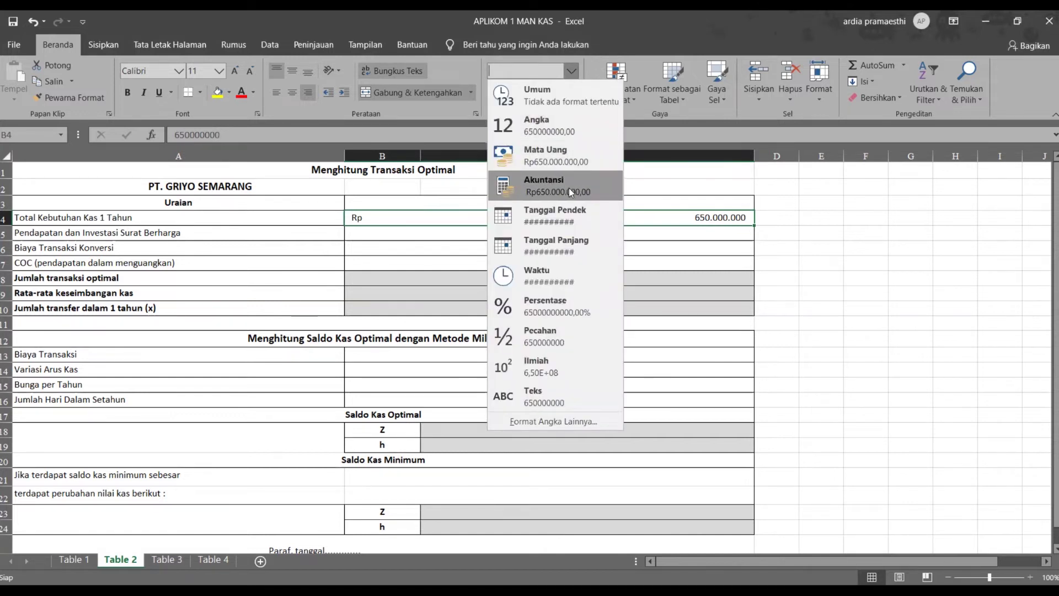
left_click(569, 188)
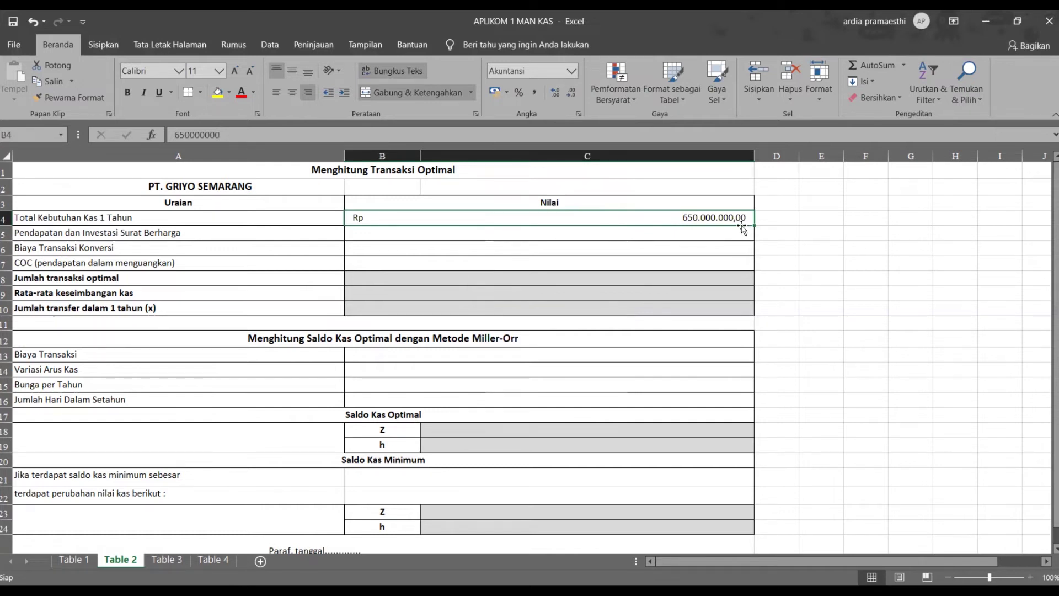
left_click(578, 113)
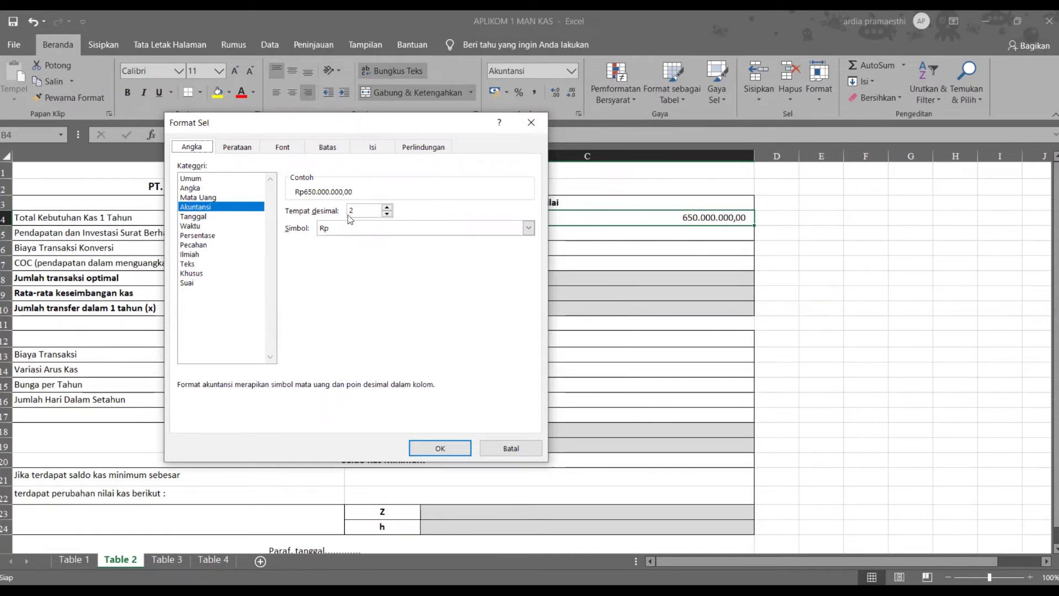
left_click(387, 214)
left_click(387, 214)
left_click(456, 448)
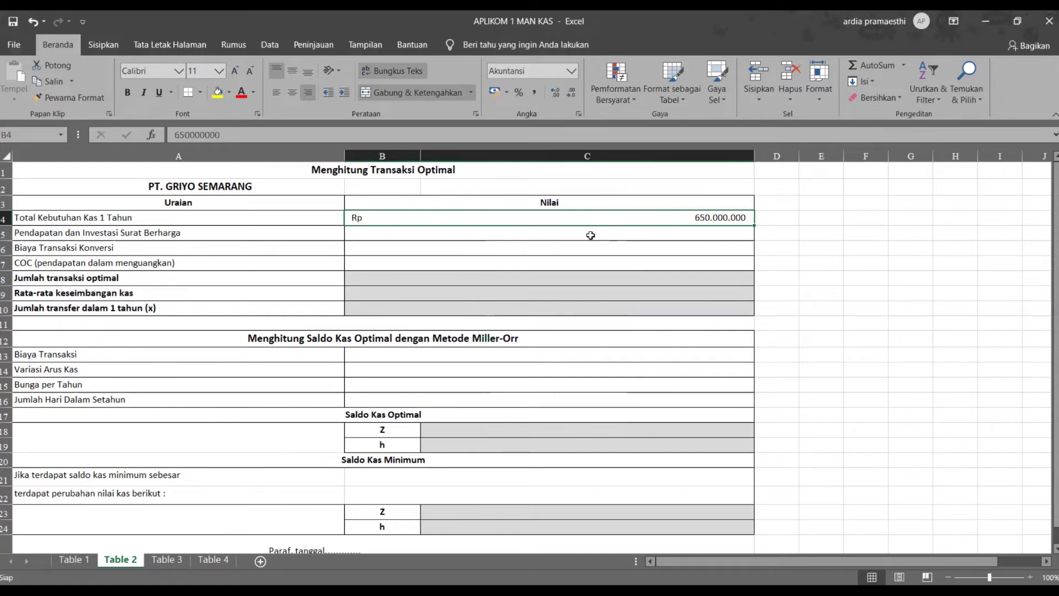
Format cell B5 as Persentase with 2 decimal places and enter 16,50% for Pendapatan dan Investasi Surat Berharga.
left_click(590, 235)
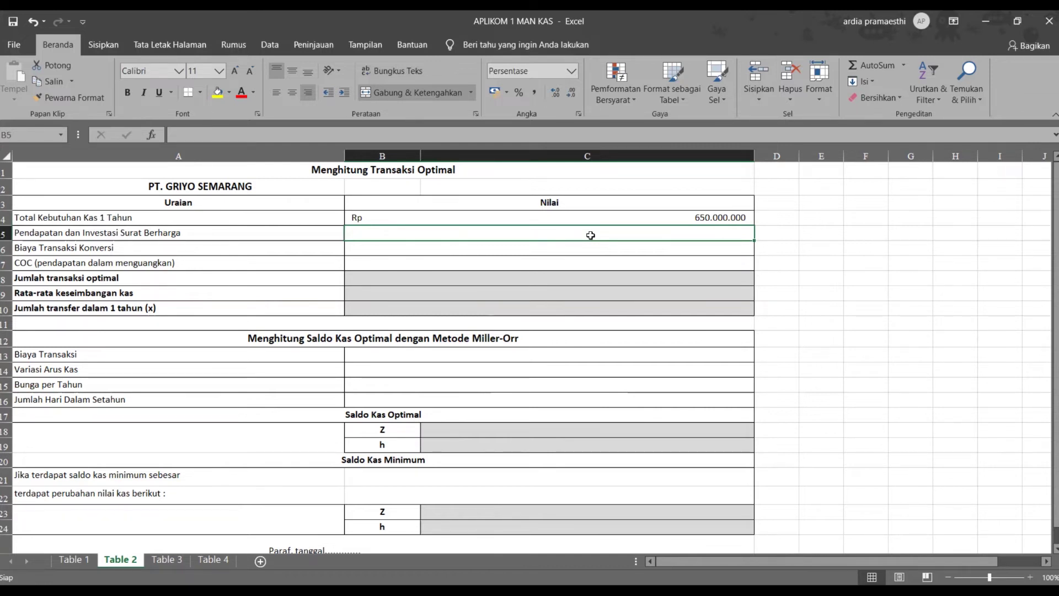
left_click(571, 70)
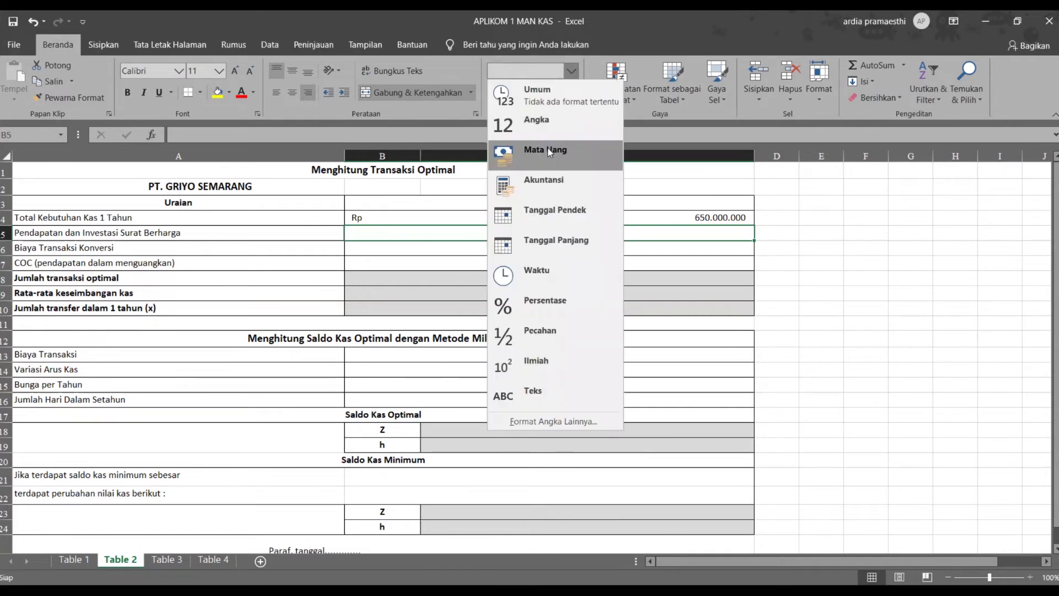
left_click(568, 300)
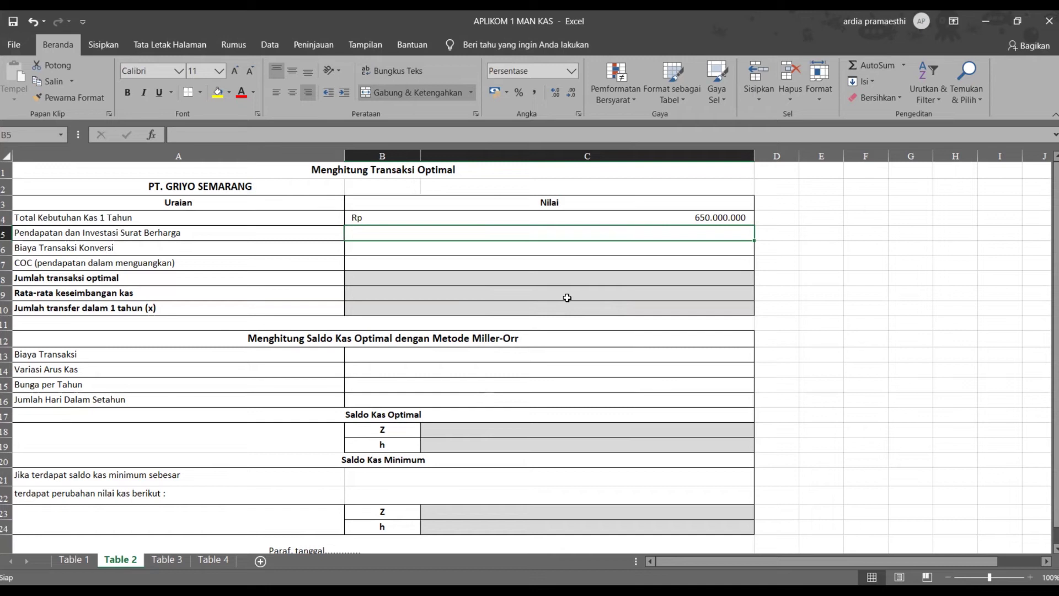
left_click(579, 115)
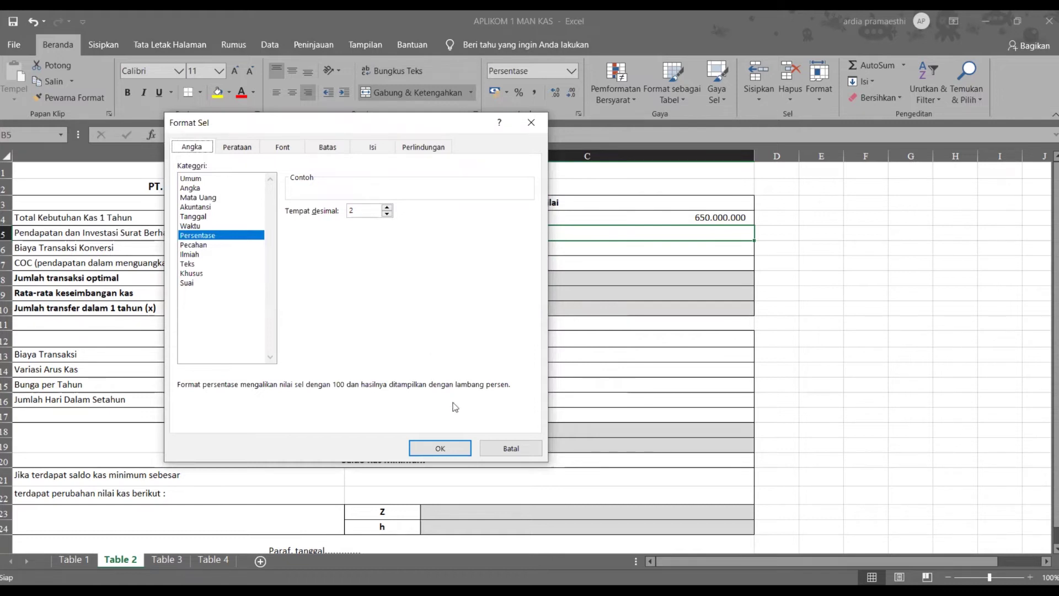
left_click(455, 443)
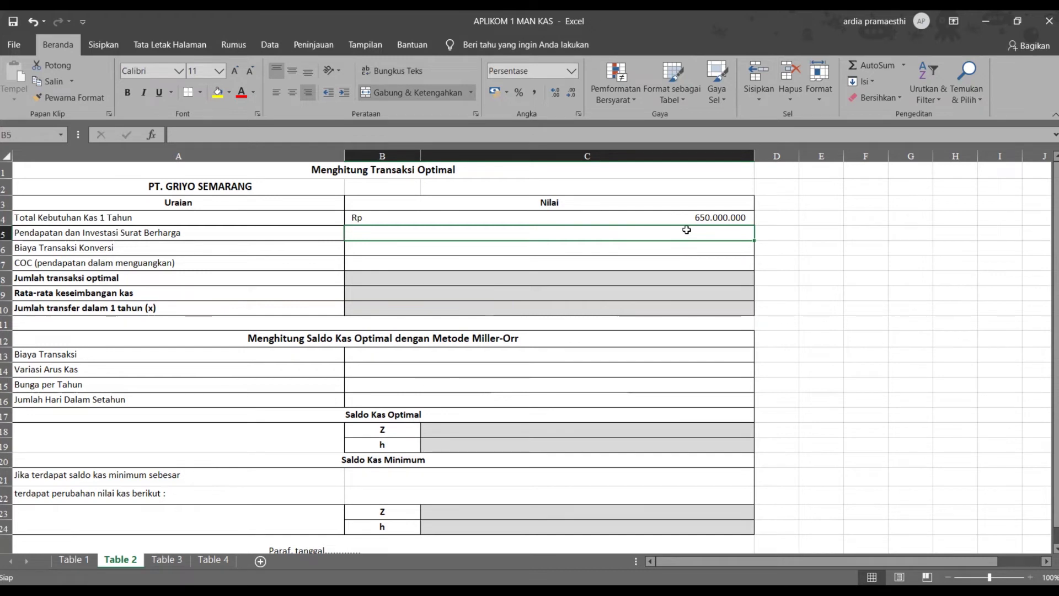
type("16,50")
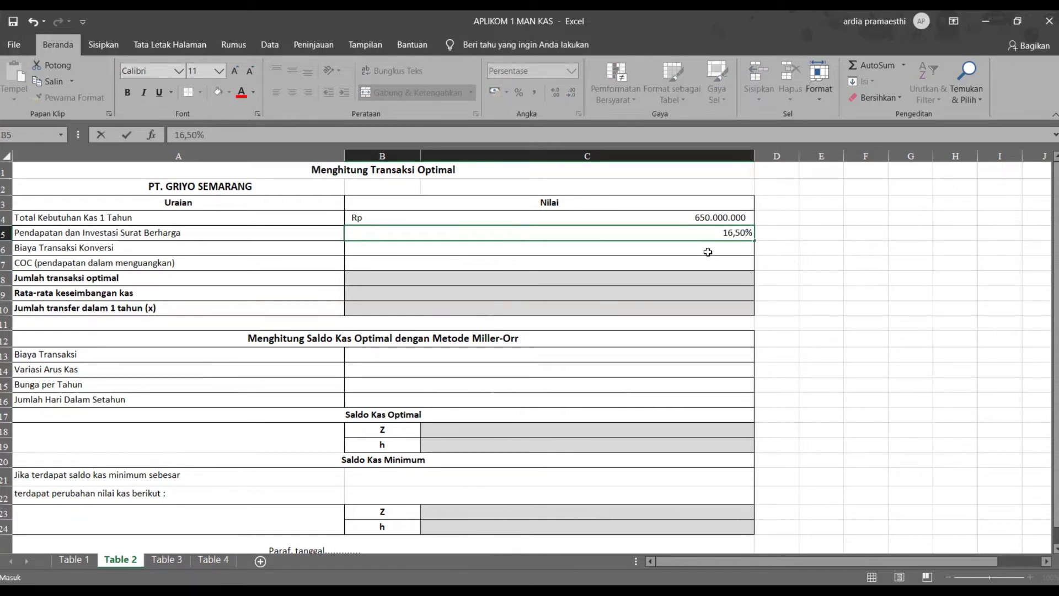
key("Return")
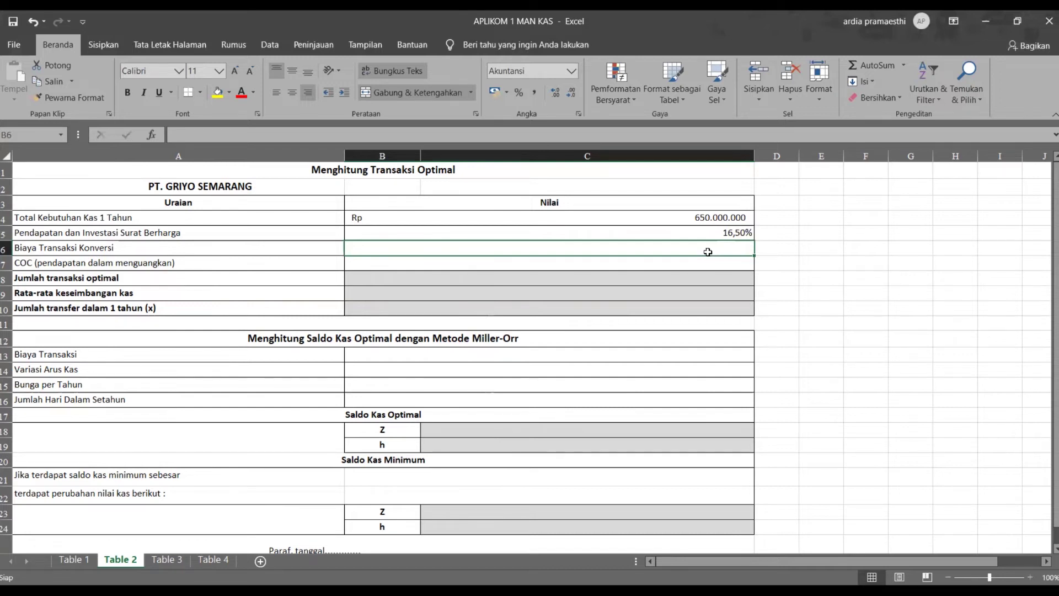
Enter 225000 as Biaya Transaksi Konversi in B6 and apply the Akuntansi format with the Rp symbol and 0 decimal places.
type("225")
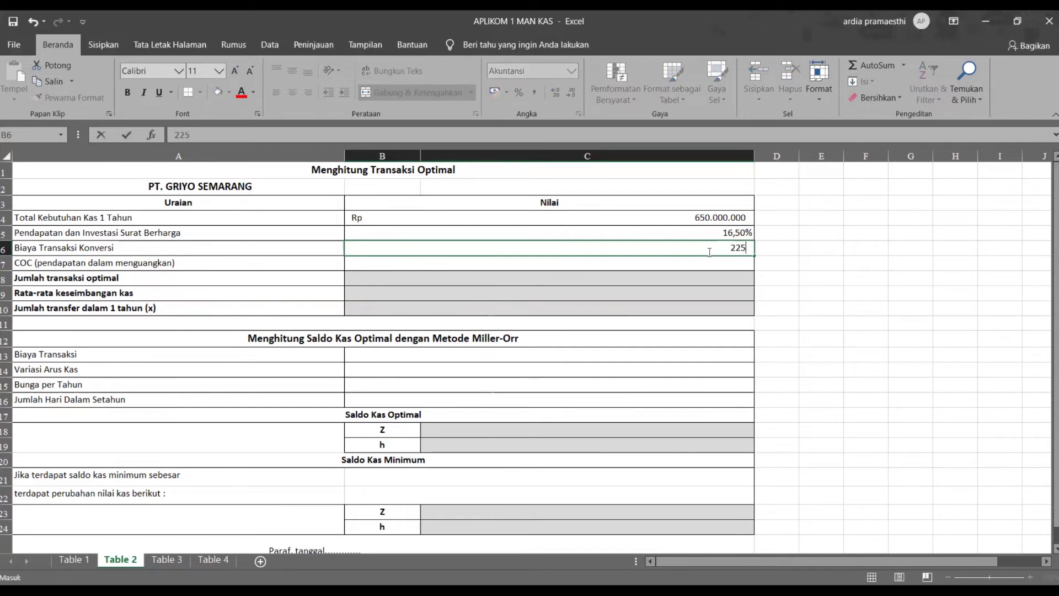
type("000")
key("Return")
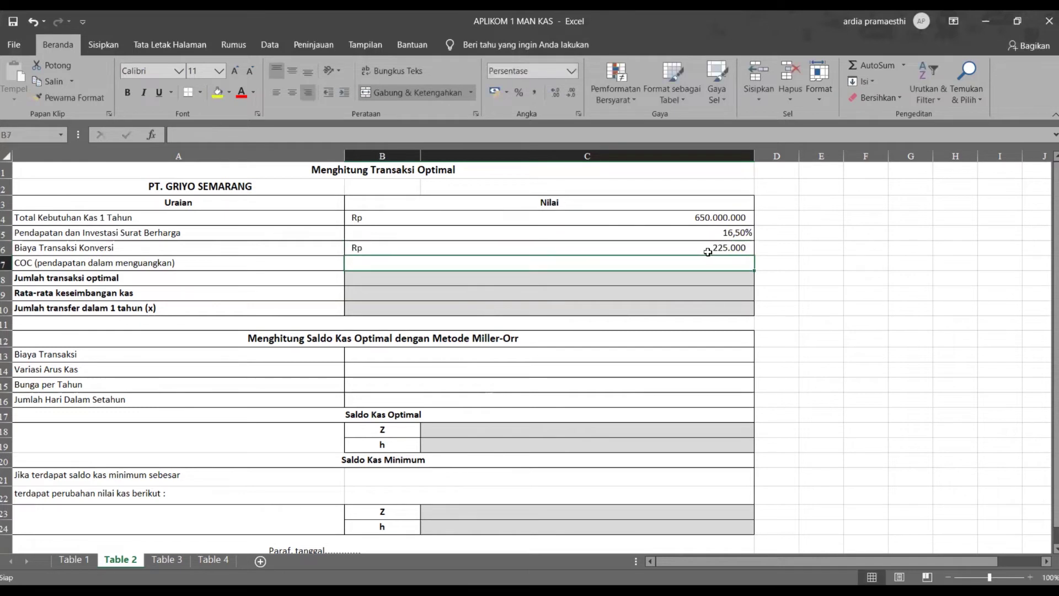
left_click(716, 250)
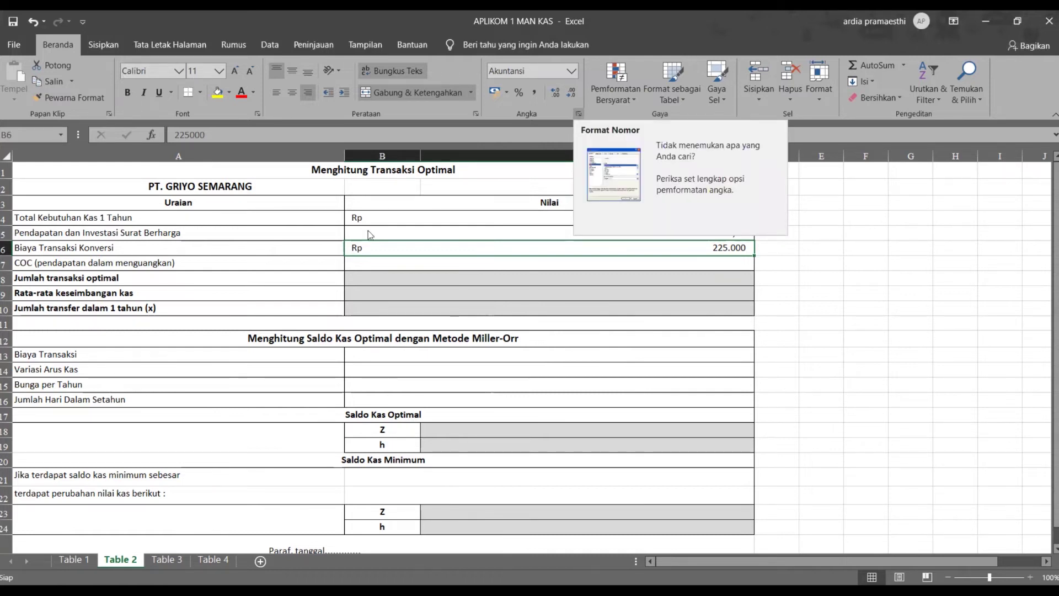
left_click(578, 114)
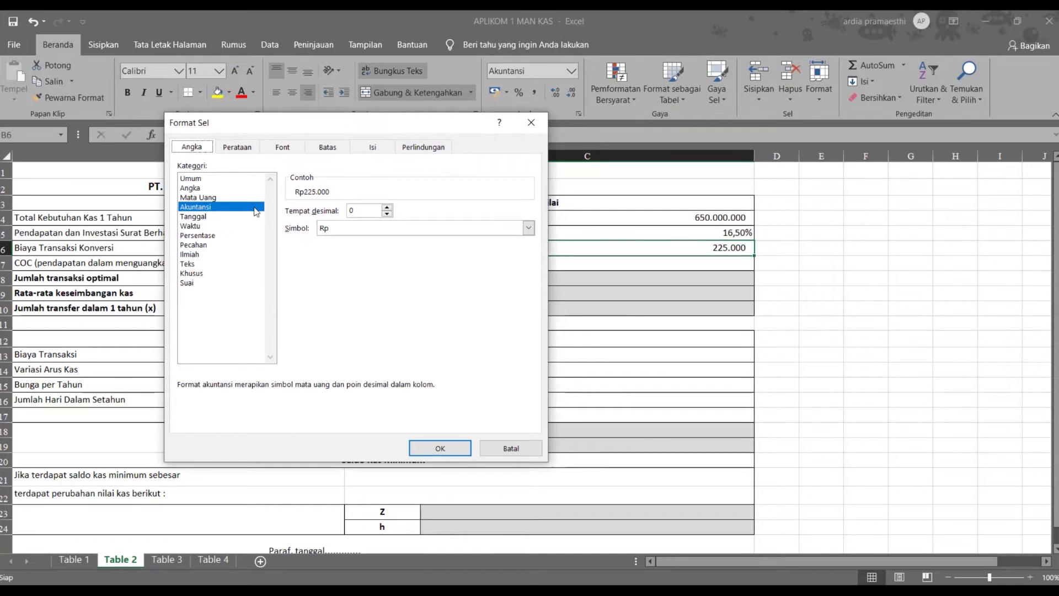
left_click(452, 448)
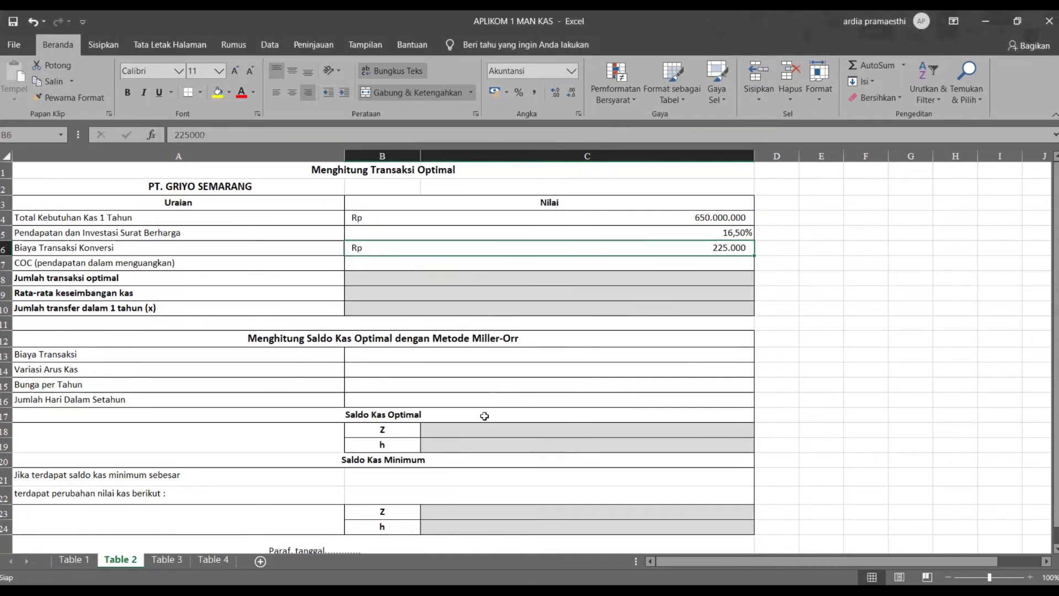
Format cell B7 as Persentase with 2 decimal places and enter 22,50% for COC (pendapatan dalam menguangkan).
left_click(574, 266)
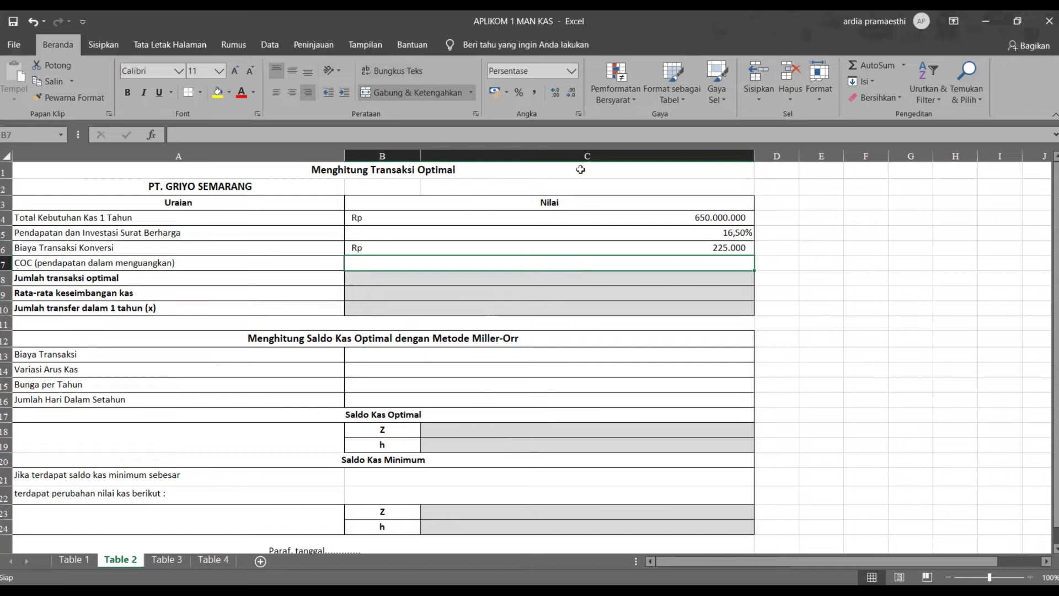
left_click(575, 67)
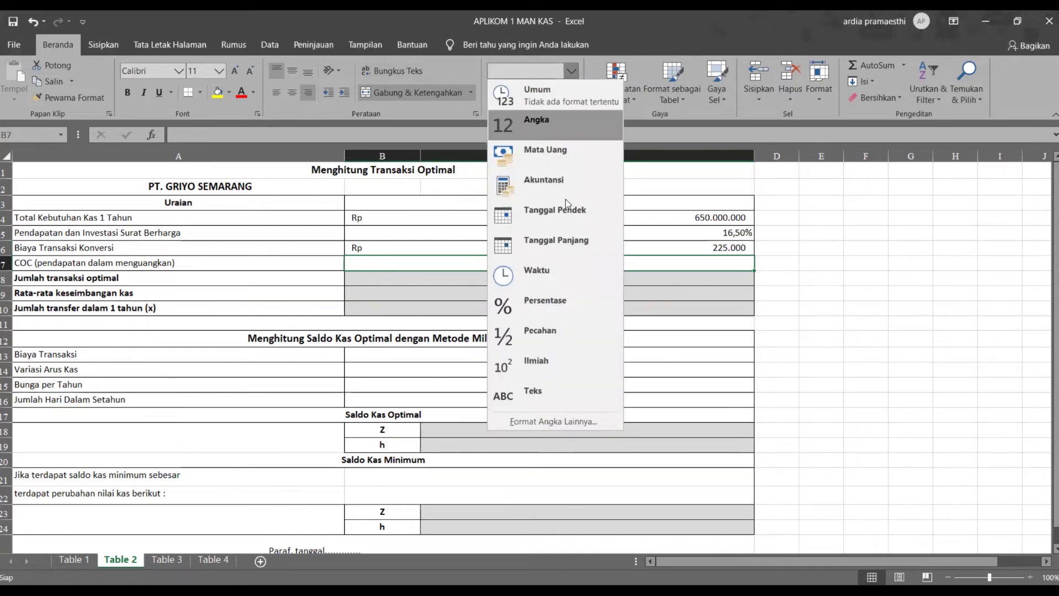
left_click(558, 299)
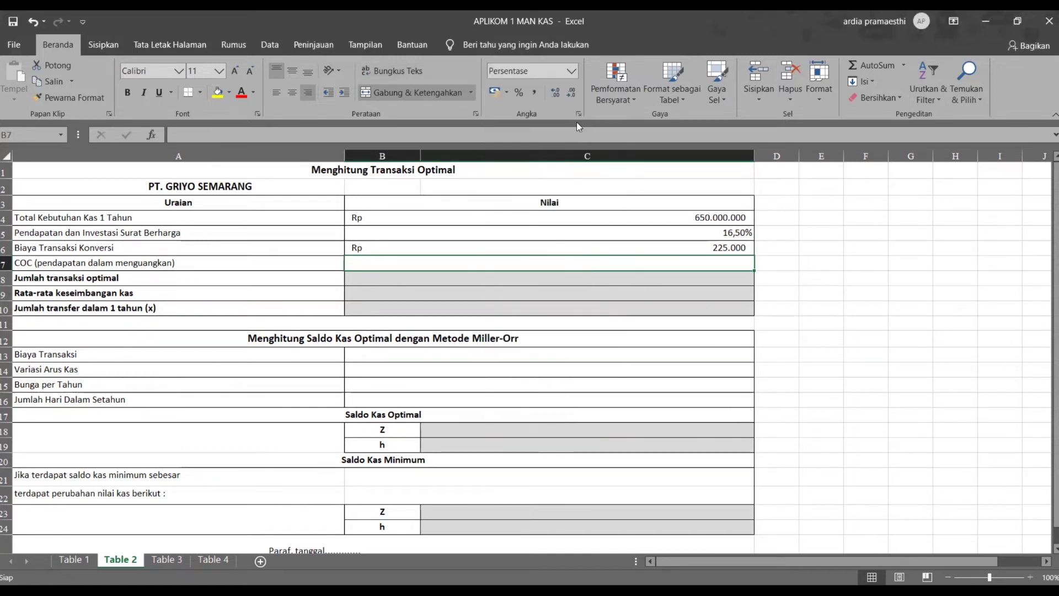
left_click(579, 114)
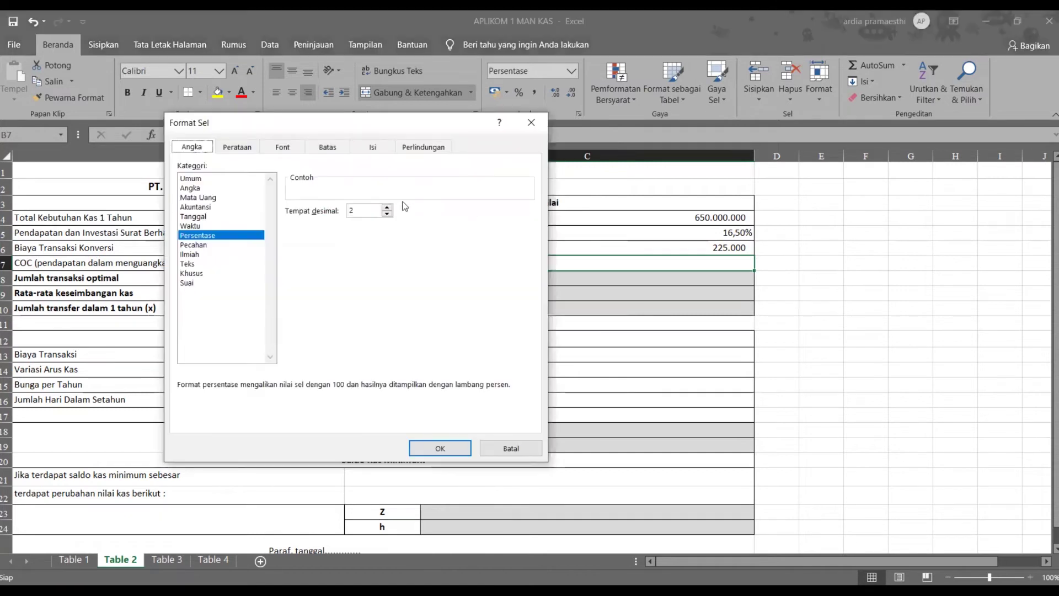
left_click(440, 453)
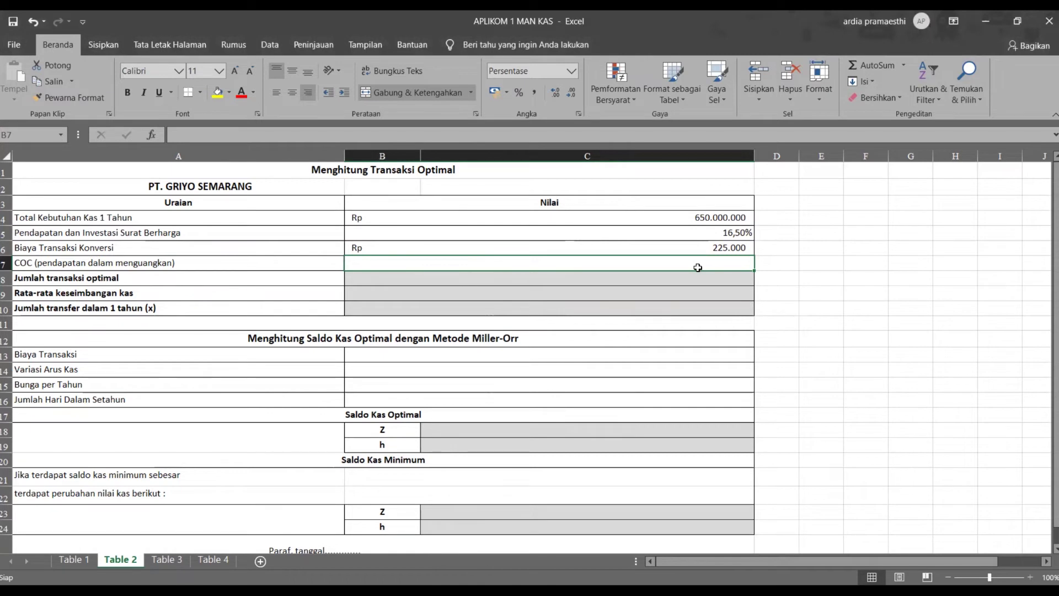
type("22,50")
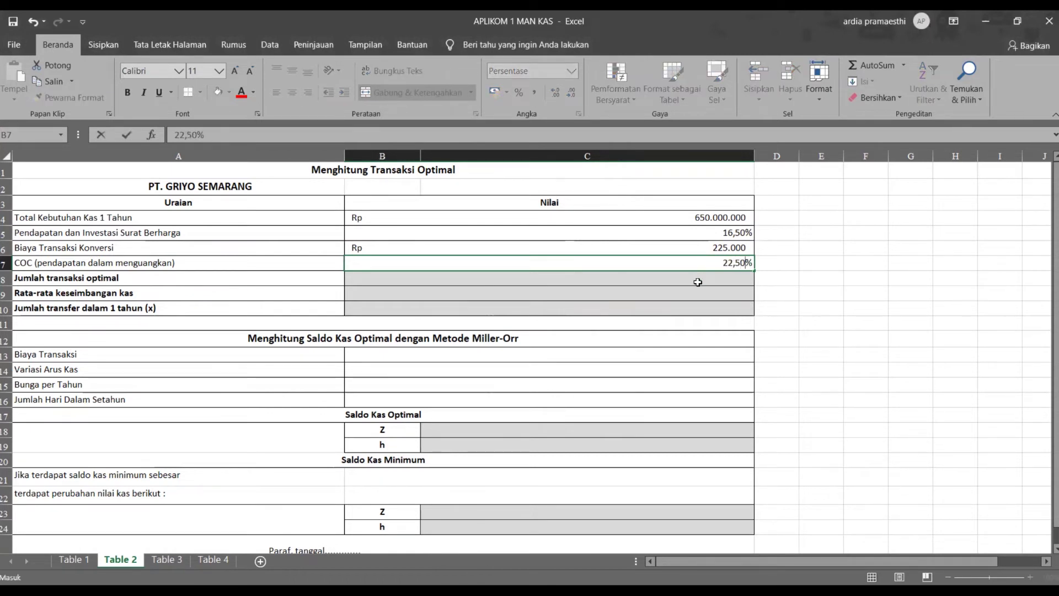
left_click(698, 281)
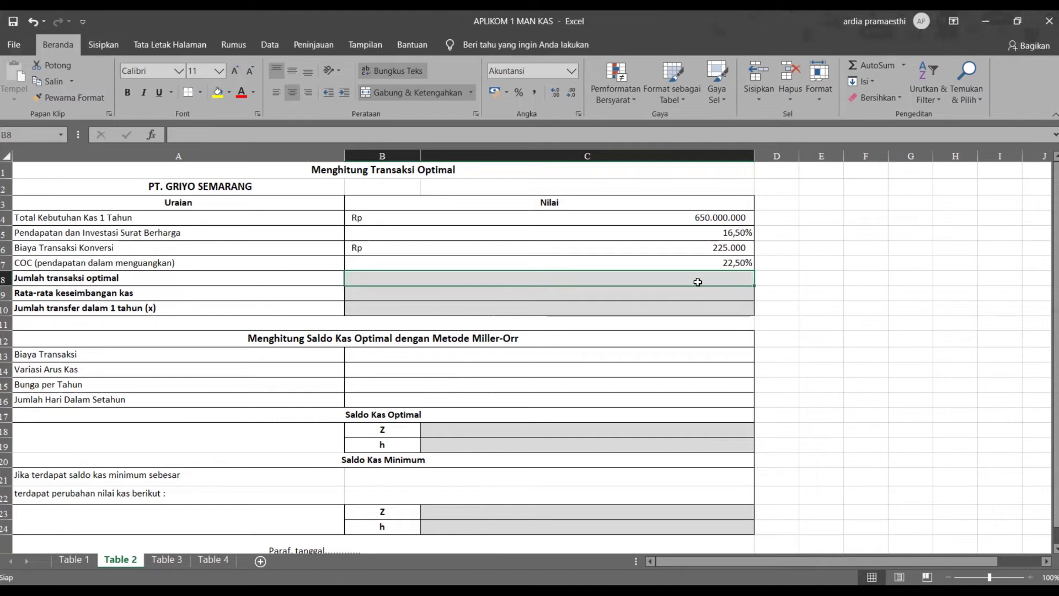
Calculate Jumlah transaksi optimal in B8 with the formula =SQRT((2*B6*B4)/B5), accepting the proposed formula correction.
type("+")
key("BackSpace")
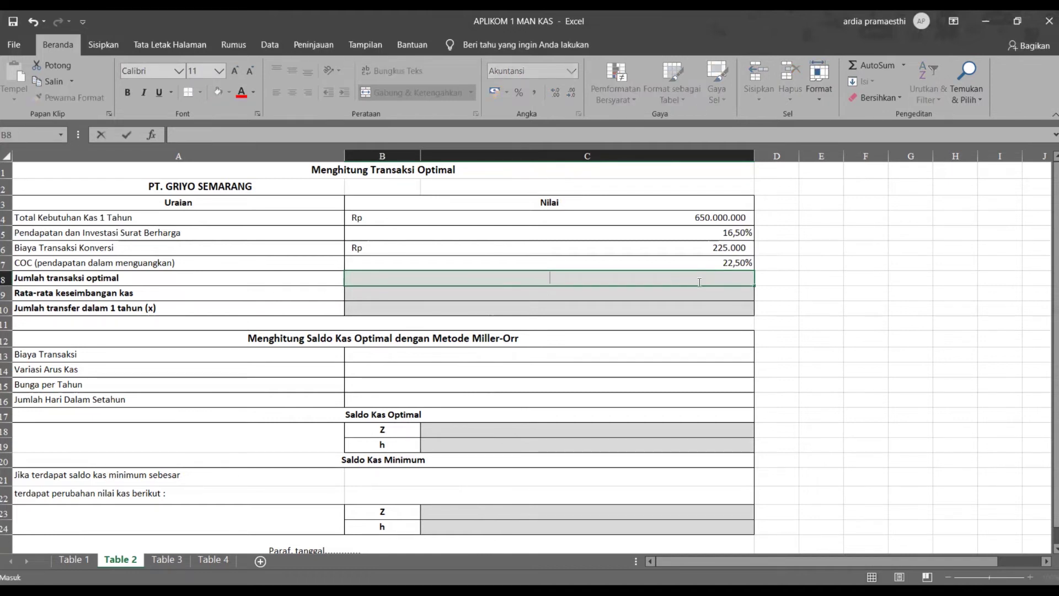
type("=")
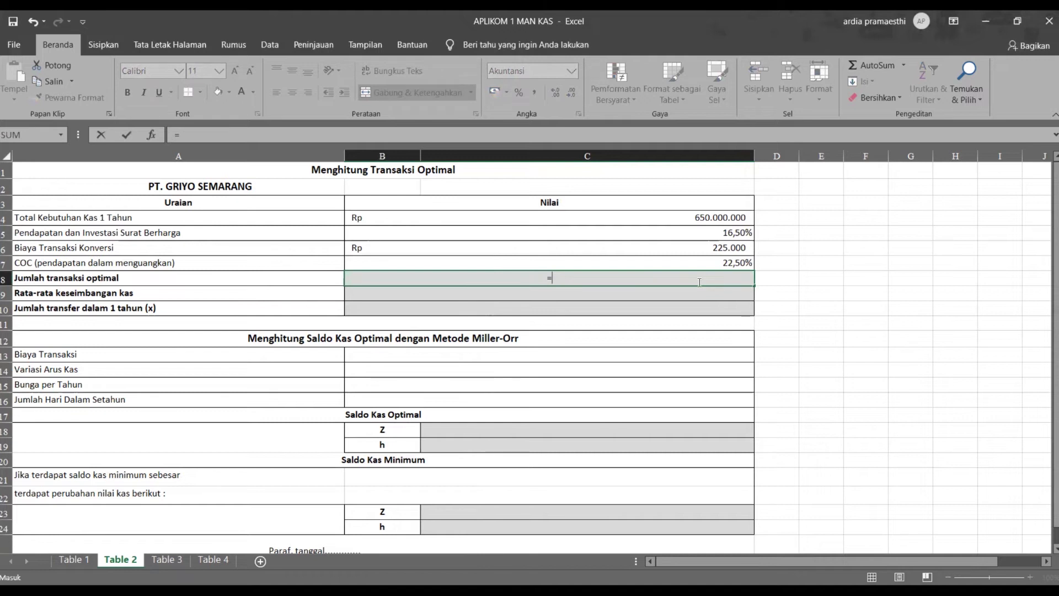
type("SQRT")
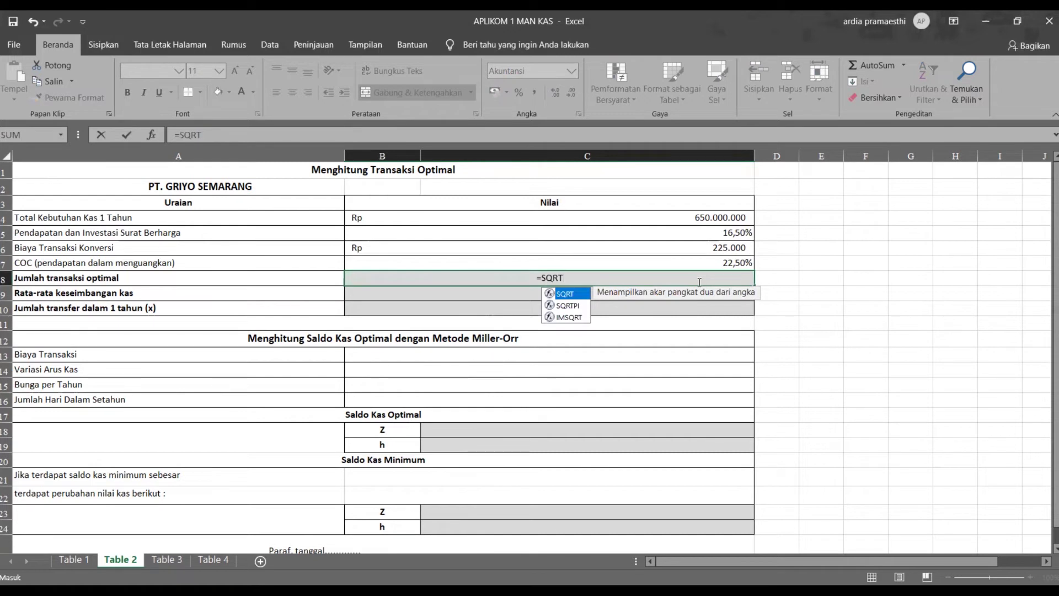
type("((")
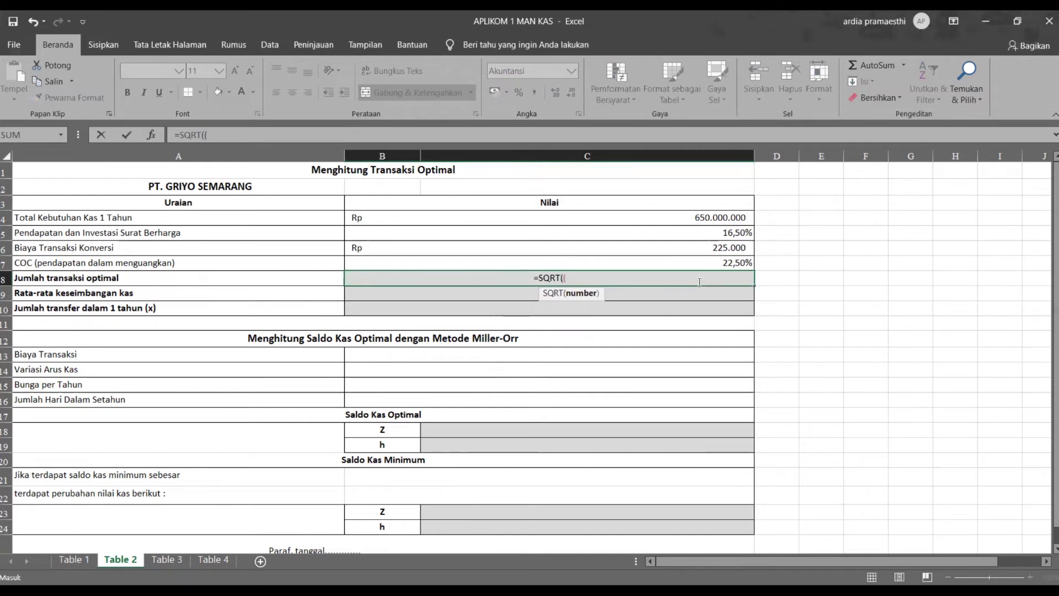
type("2")
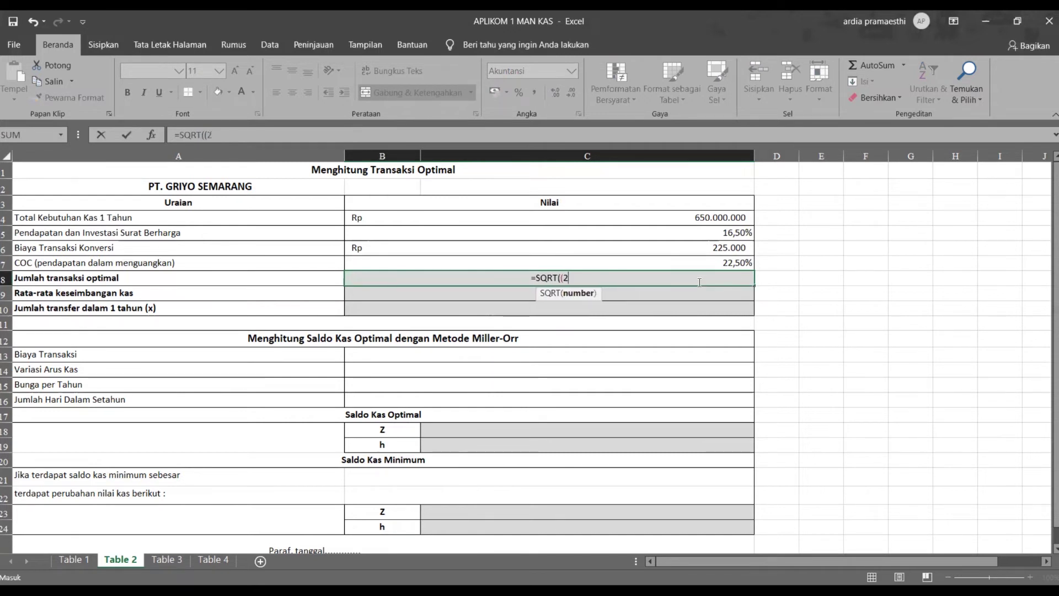
type("8")
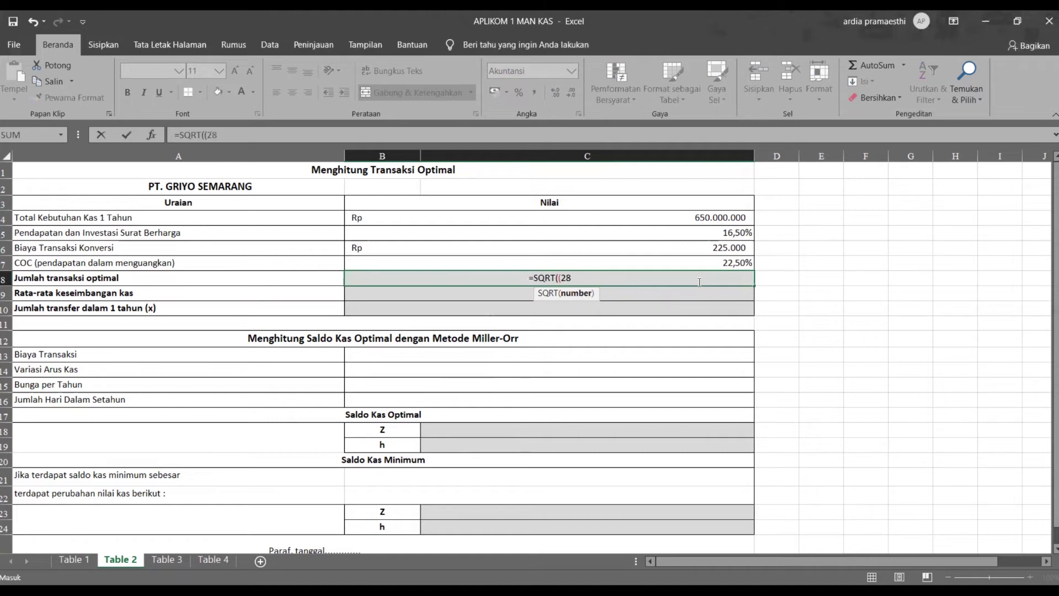
key("BackSpace")
type("*")
left_click(444, 250)
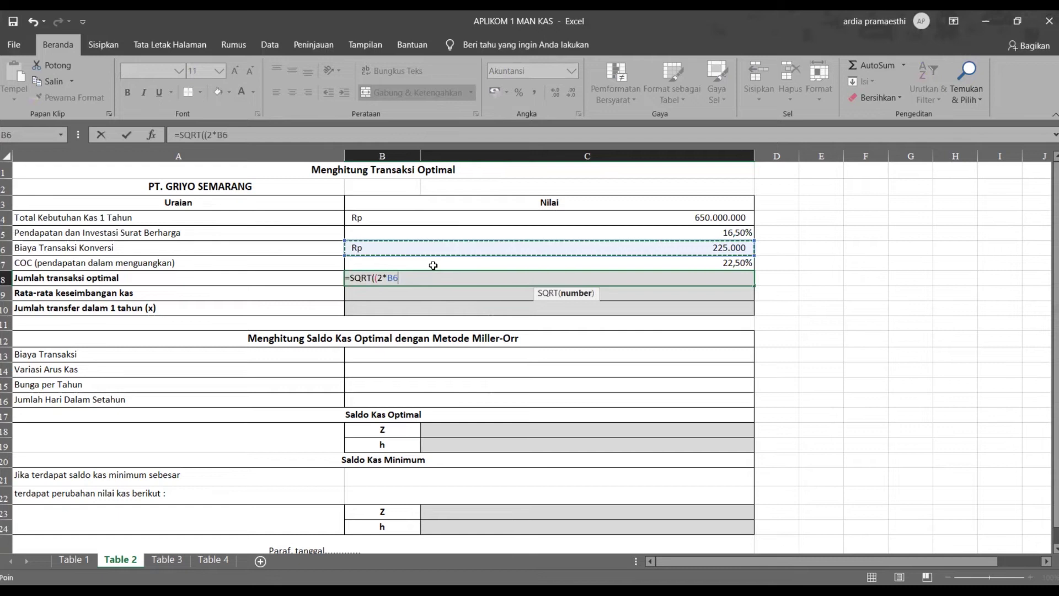
type("*")
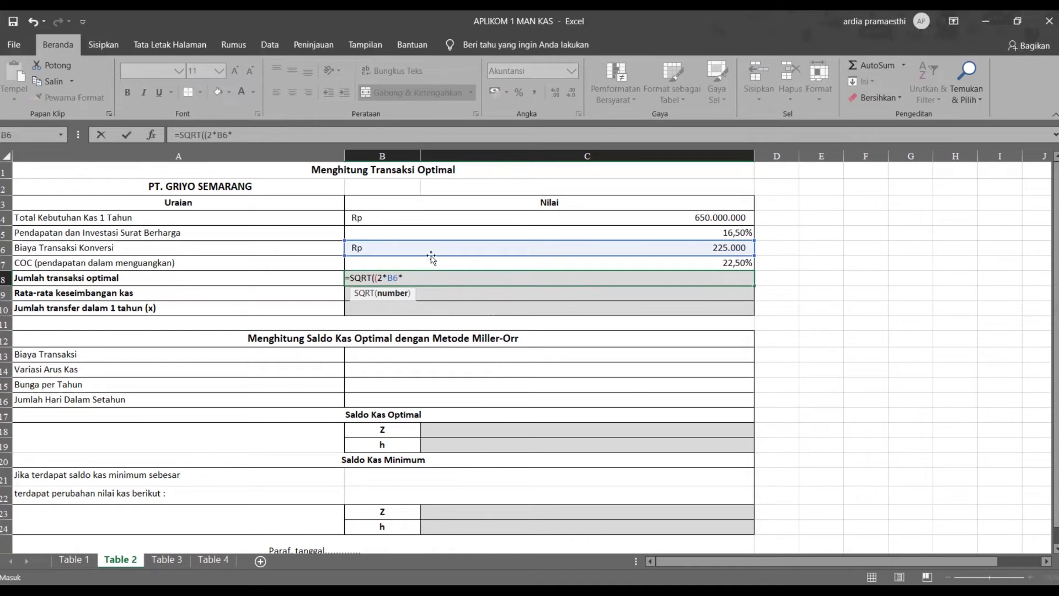
left_click(427, 214)
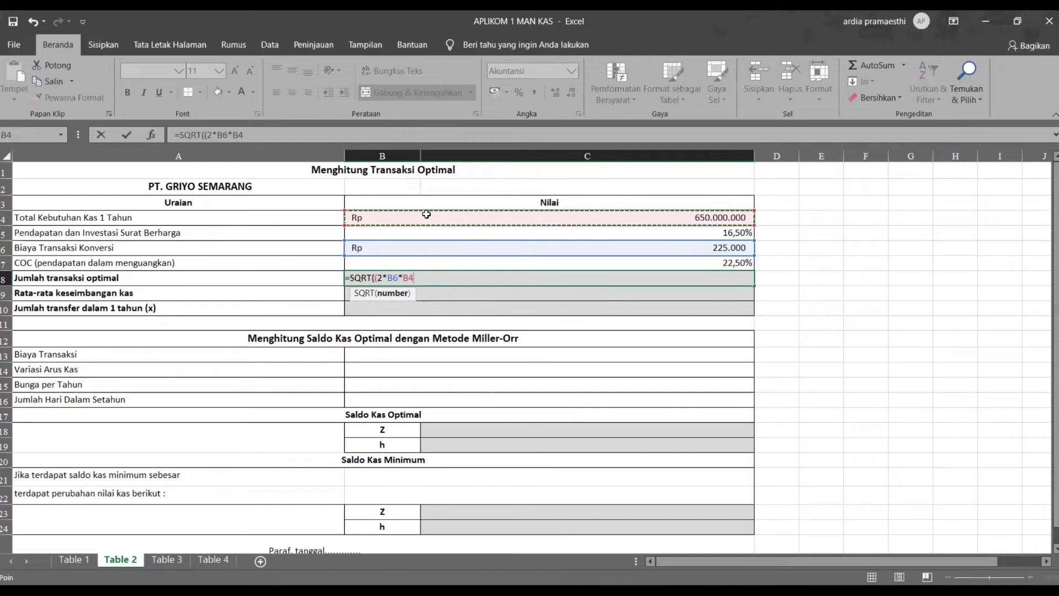
type(")")
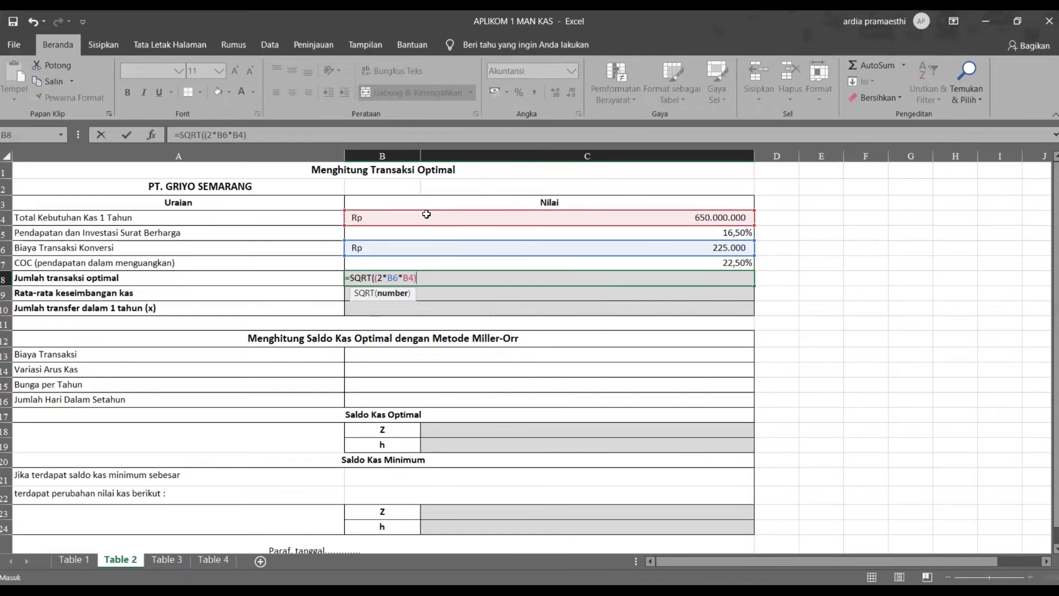
type("?")
key("BackSpace")
type("/")
left_click(414, 236)
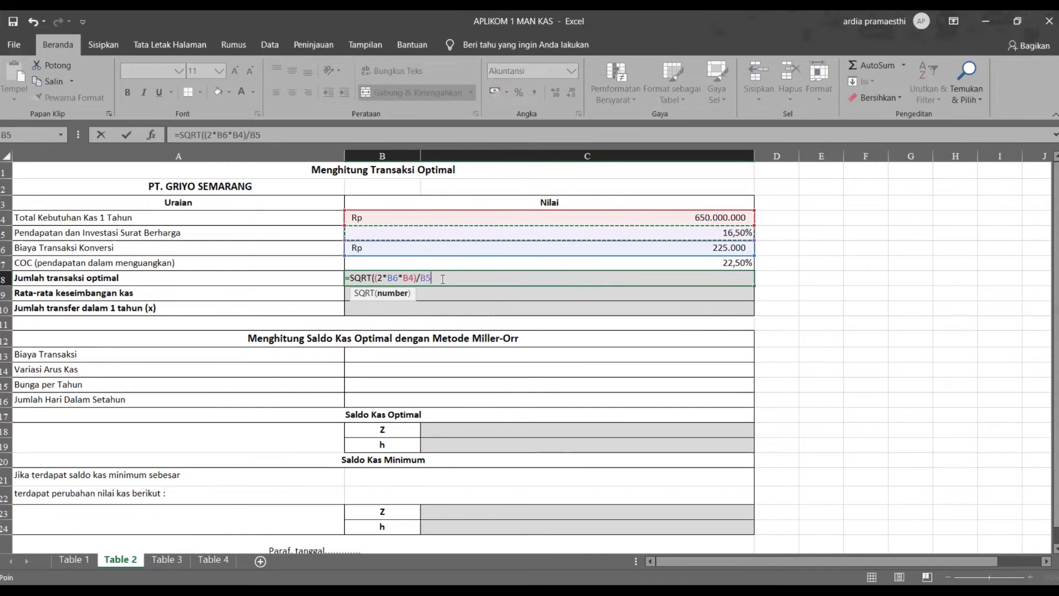
type("))")
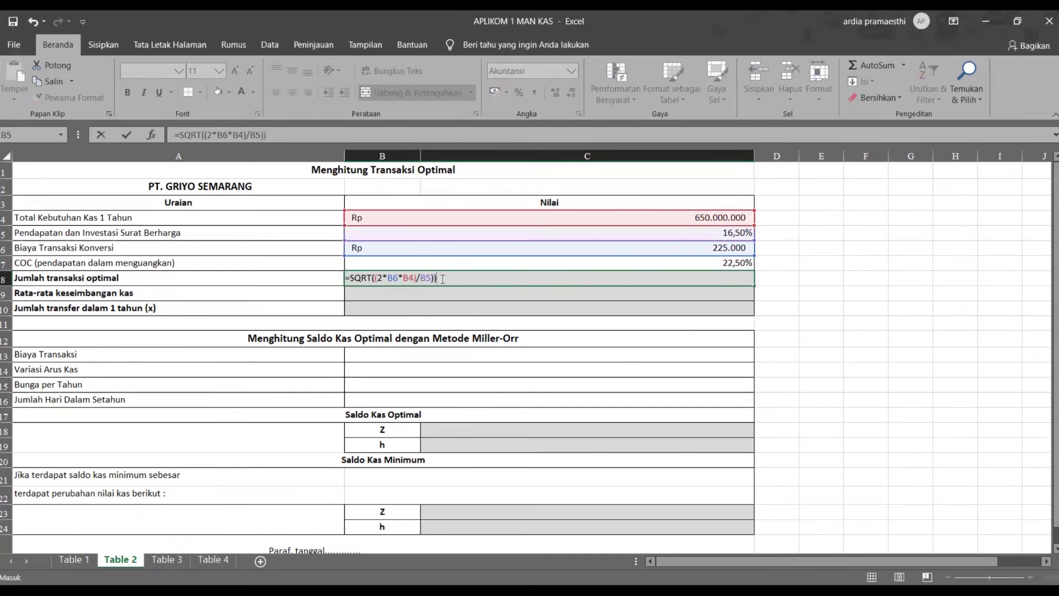
key("Return")
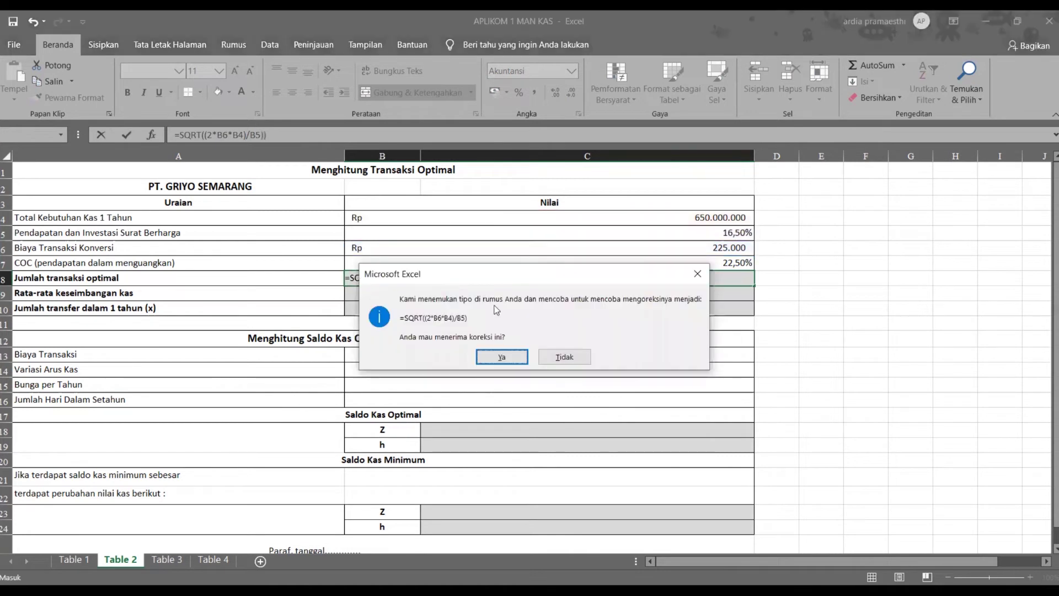
left_click(511, 356)
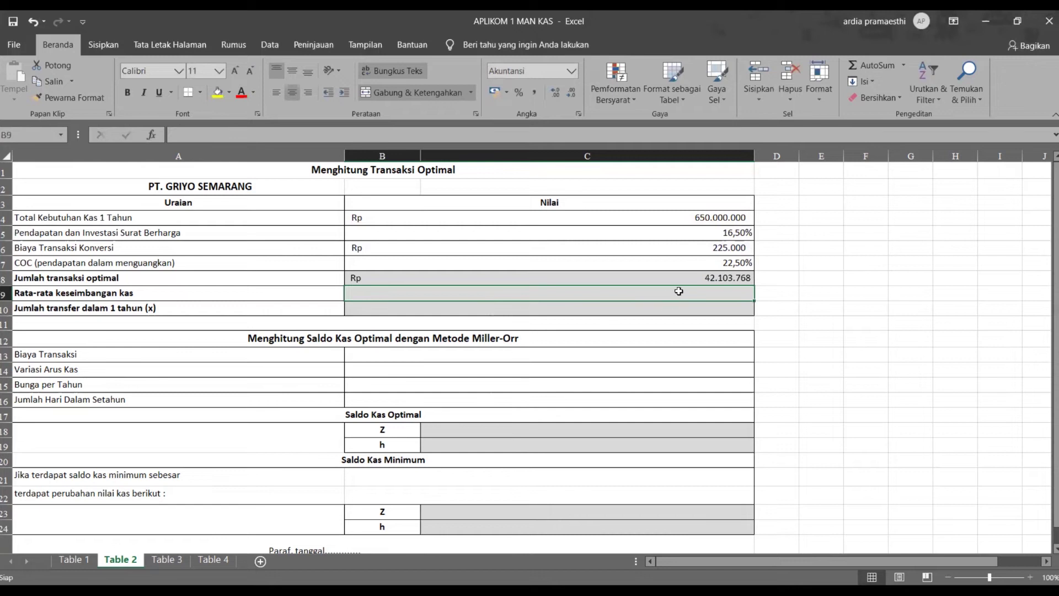
Apply the Akuntansi format with the Rp symbol and 0 decimal places to the Jumlah transaksi optimal value in B8.
left_click(710, 279)
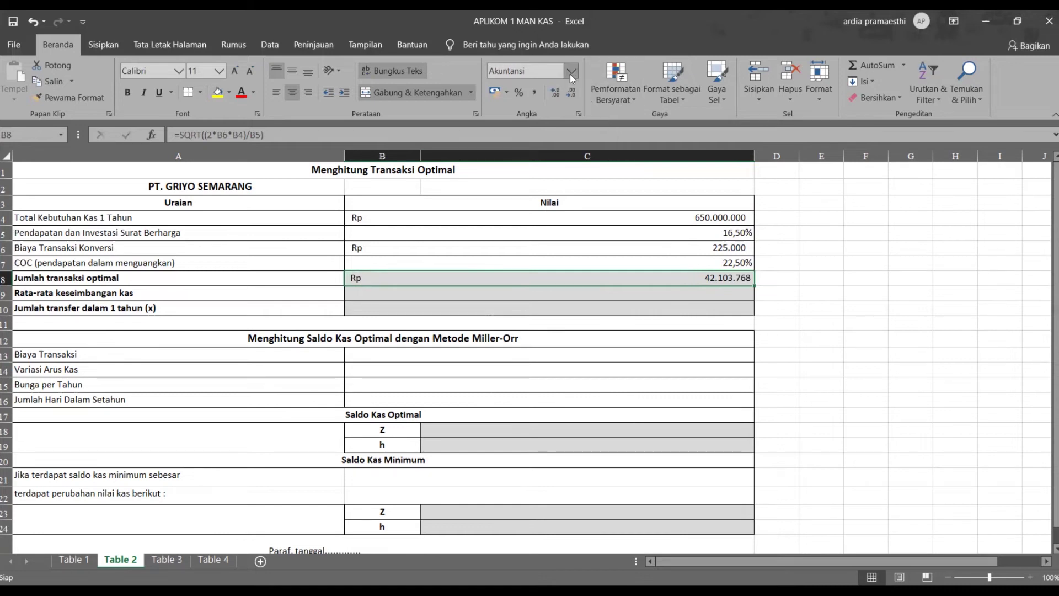
left_click(579, 113)
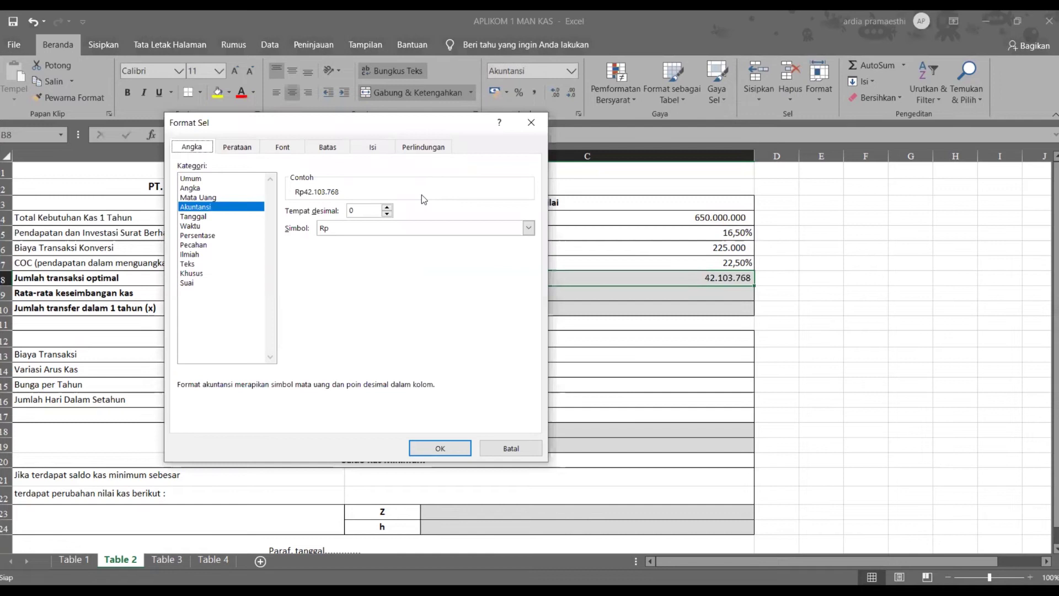
left_click(389, 208)
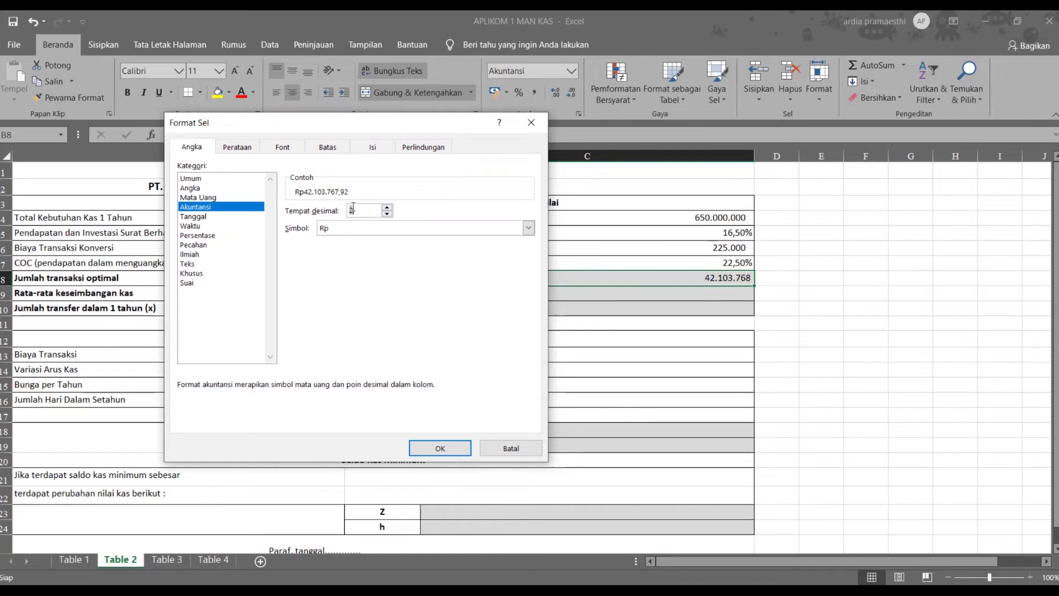
left_click(388, 215)
left_click(388, 216)
left_click(442, 447)
Calculate Rata-rata keseimbangan kas in B9 with the formula =B8/2 and review the formulas in B9 and B8.
left_click(673, 293)
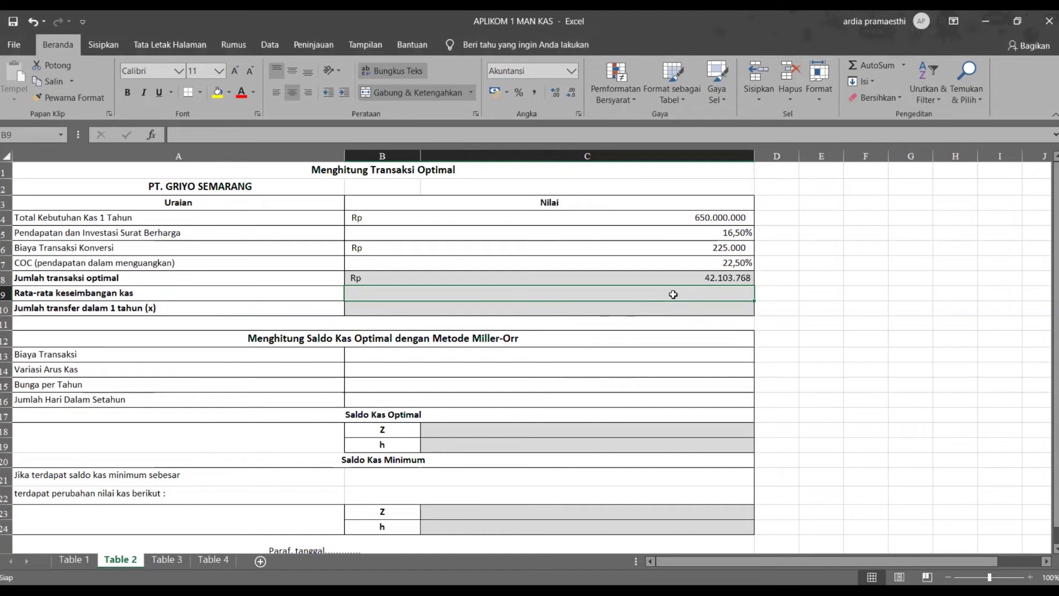
type("=")
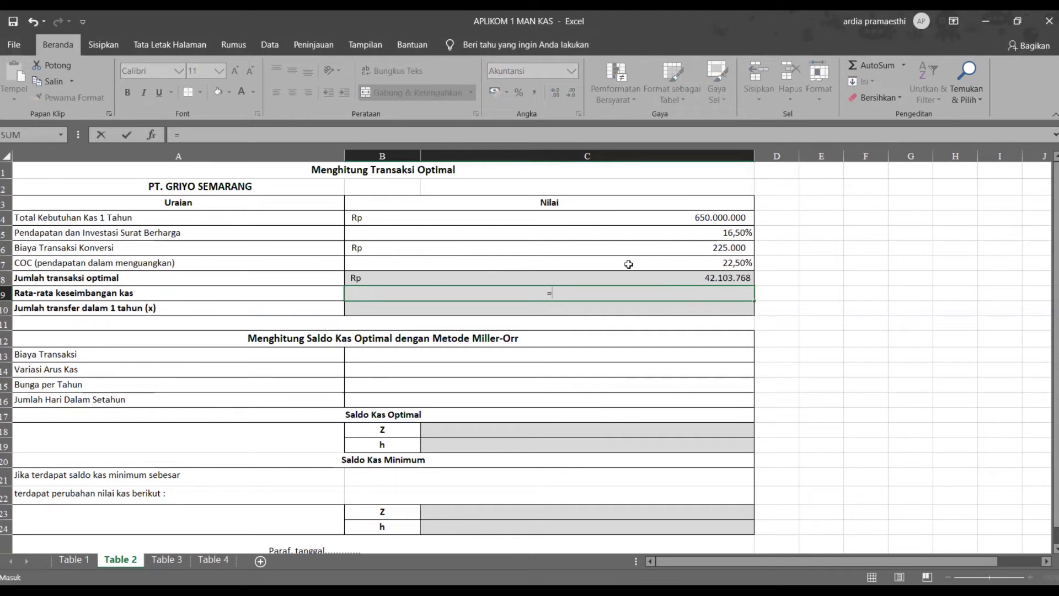
left_click(419, 280)
type("/2")
key("Return")
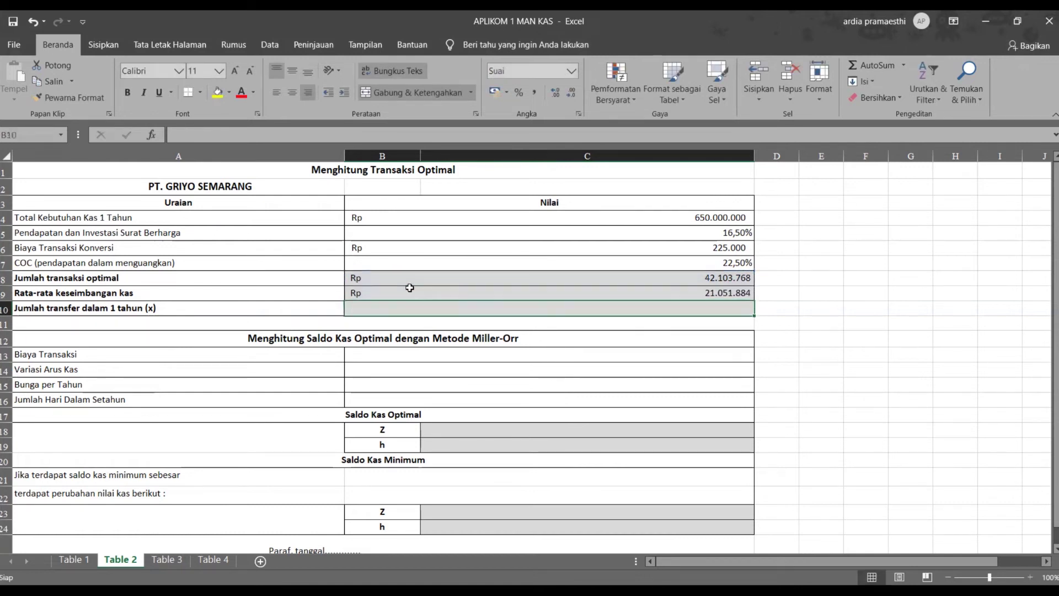
left_click(640, 290)
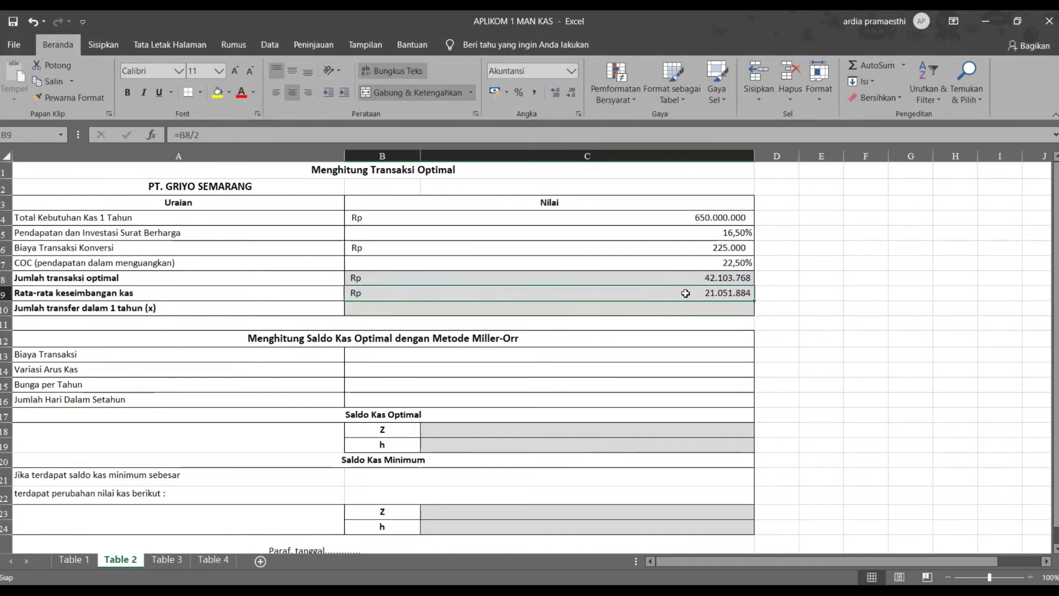
left_click(670, 281)
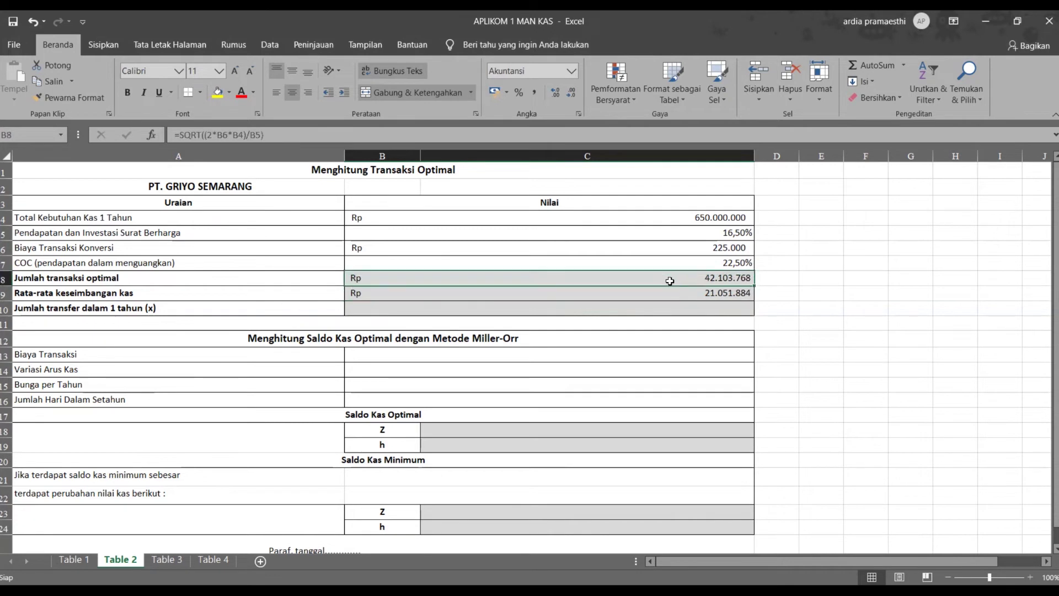
Calculate Jumlah transfer dalam 1 tahun (x) in B10 with the formula =B4/B8.
left_click(637, 306)
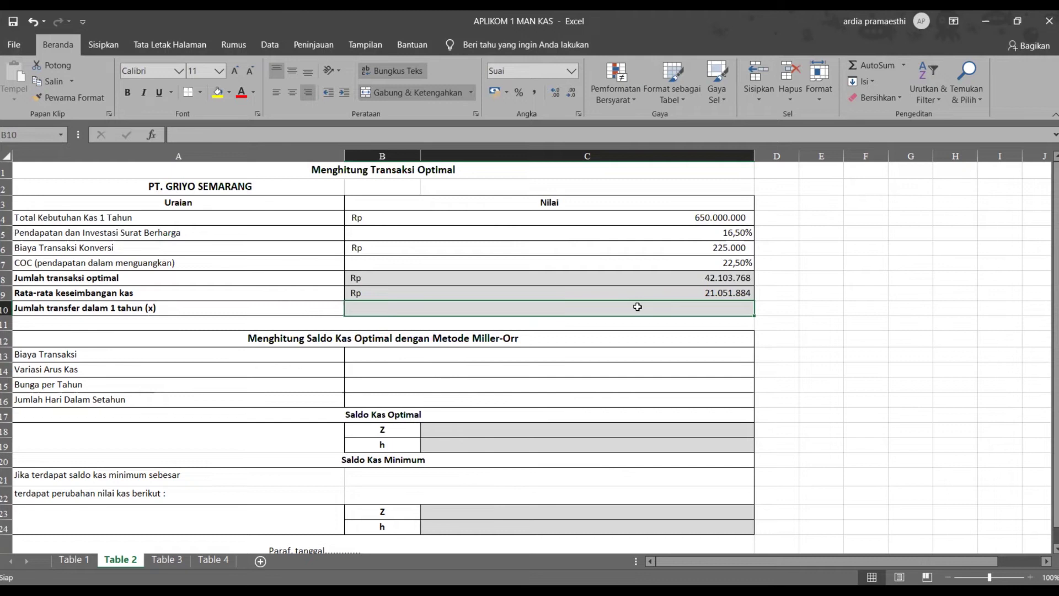
type("=")
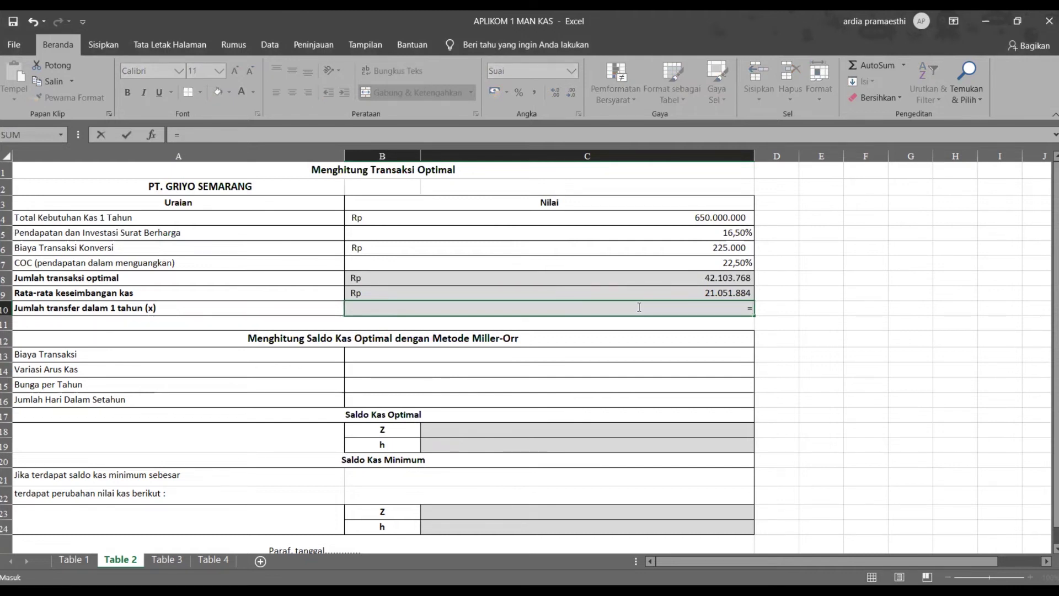
left_click(617, 219)
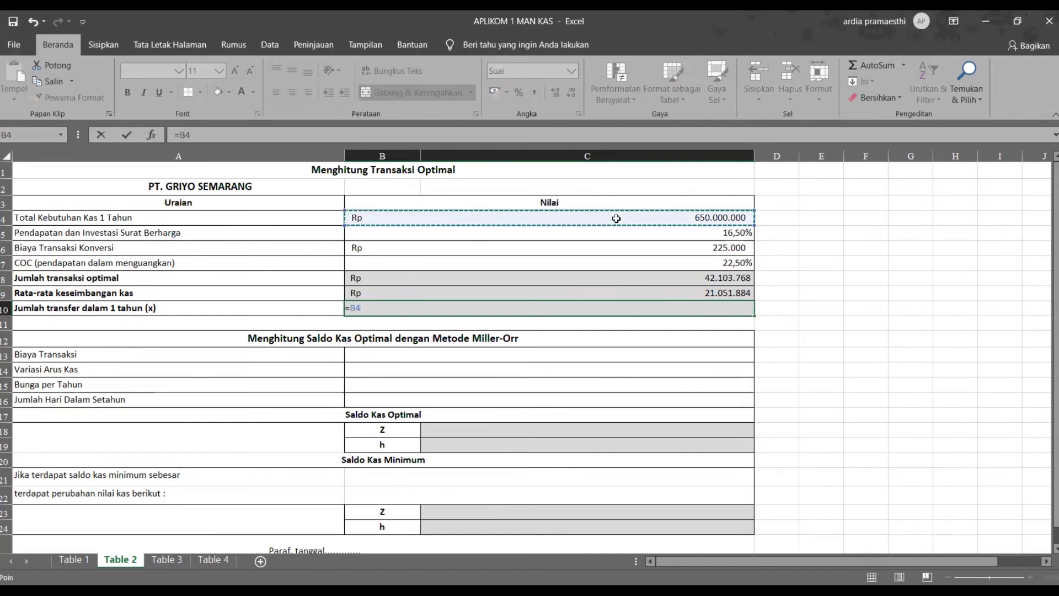
type("/")
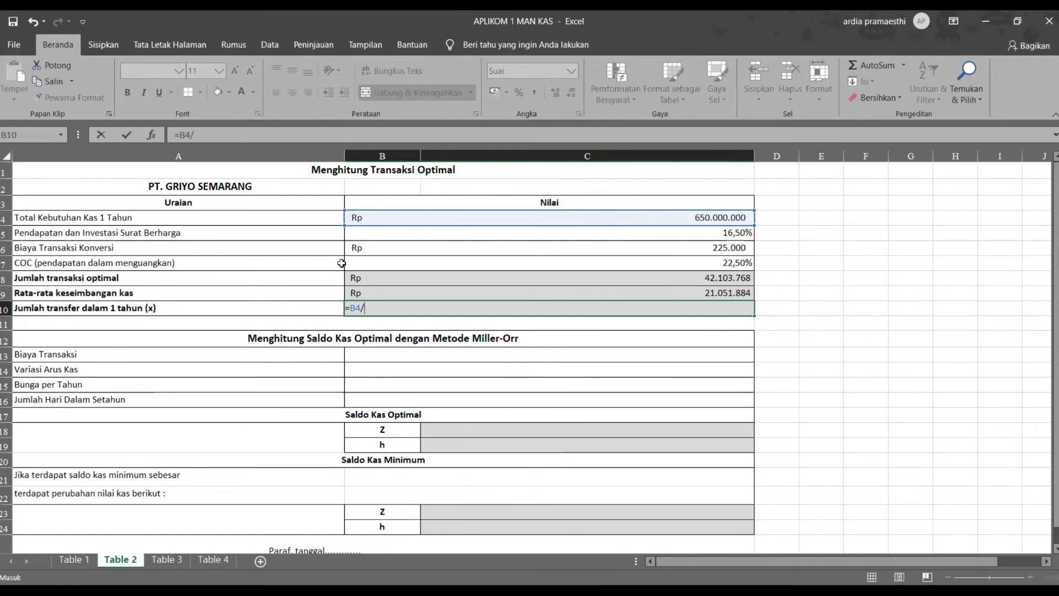
left_click(383, 282)
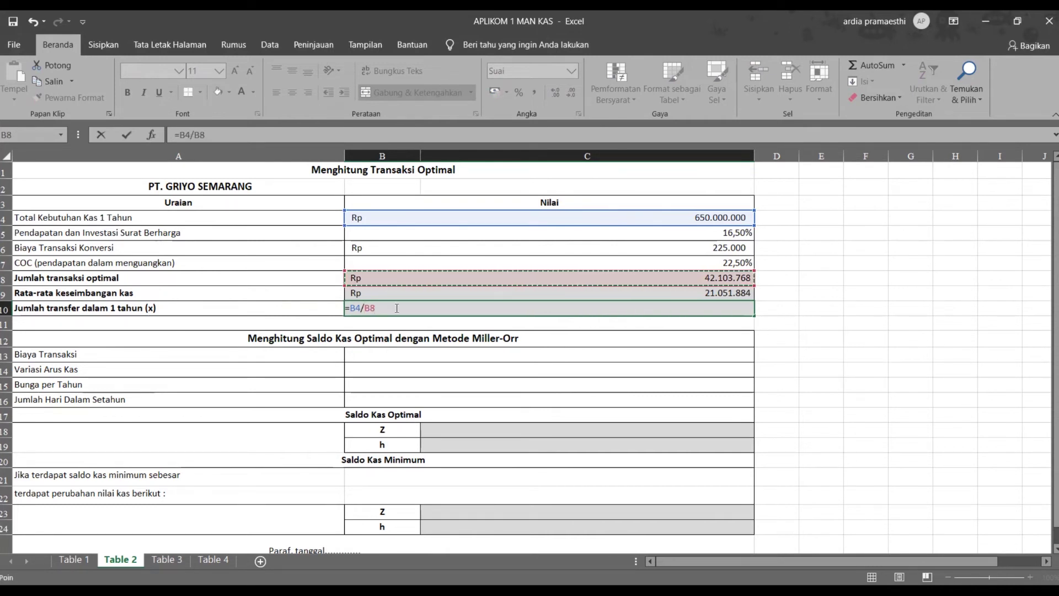
key("Return")
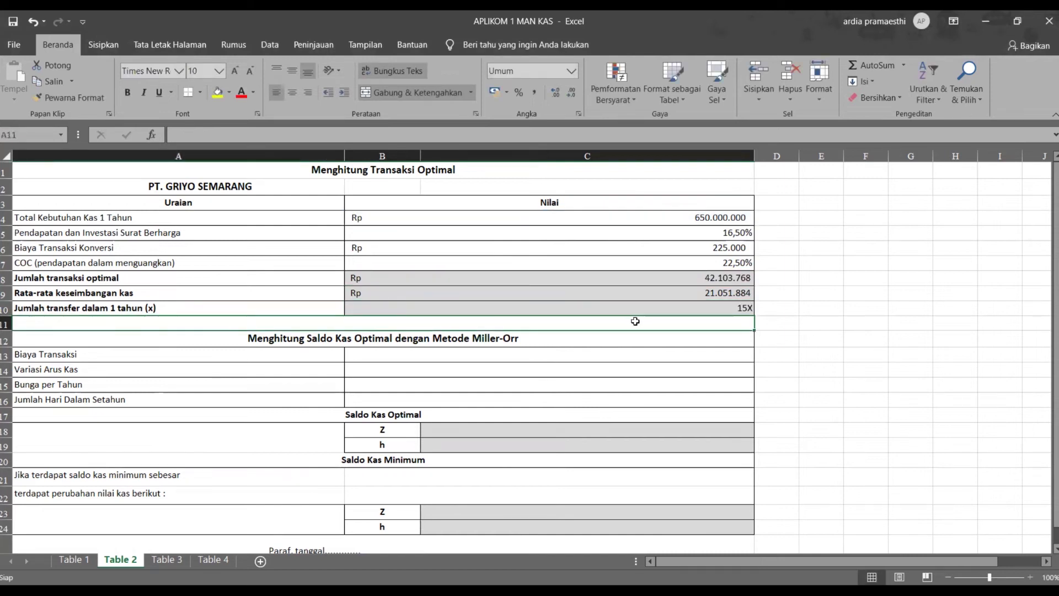
Reset the number format of B10 to Umum and apply the custom (Suai) number format ##X to it.
left_click(707, 309)
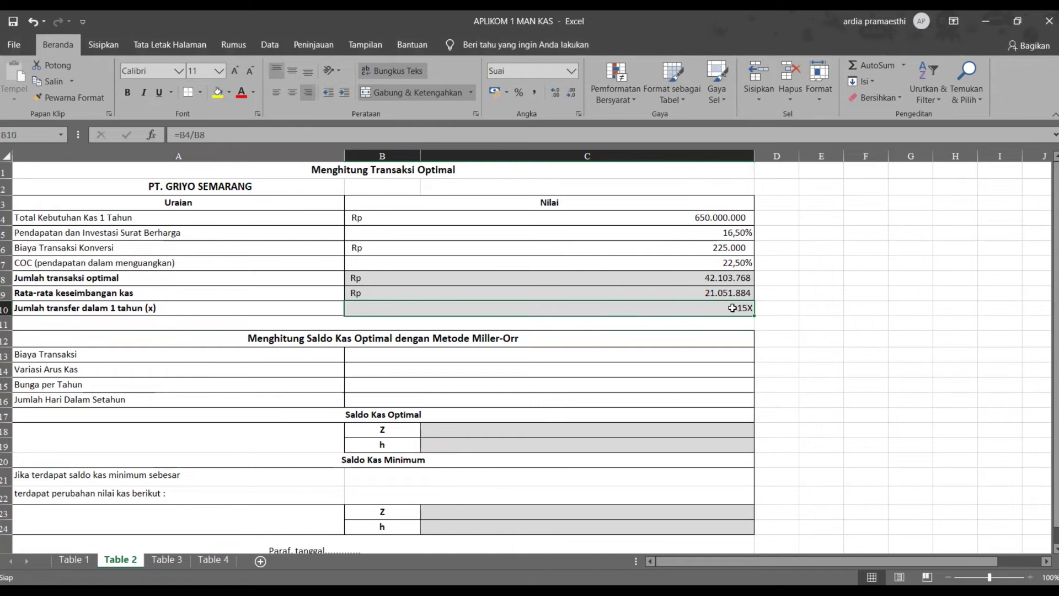
left_click(572, 70)
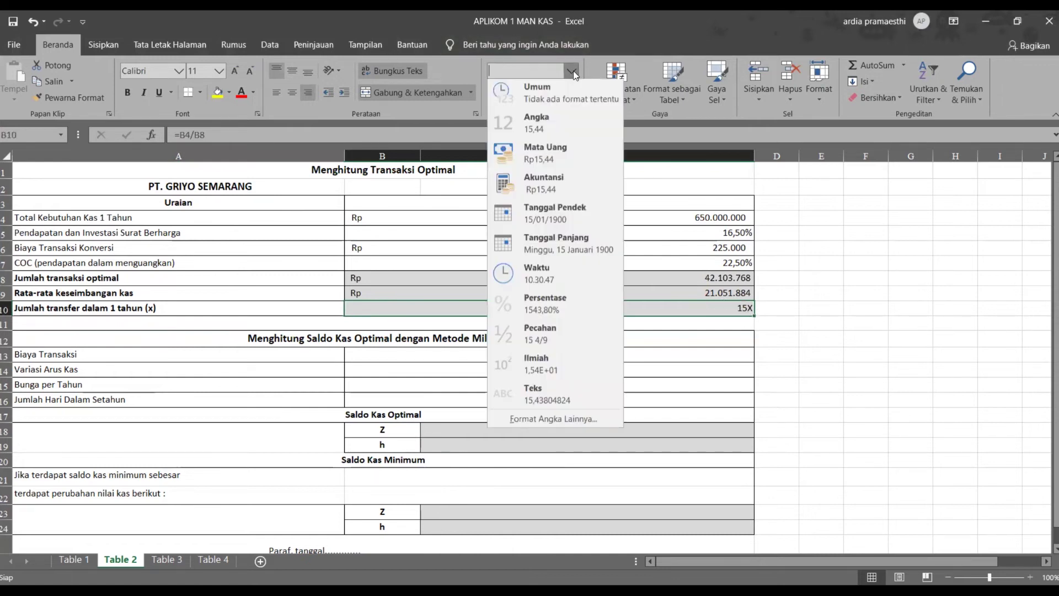
left_click(558, 98)
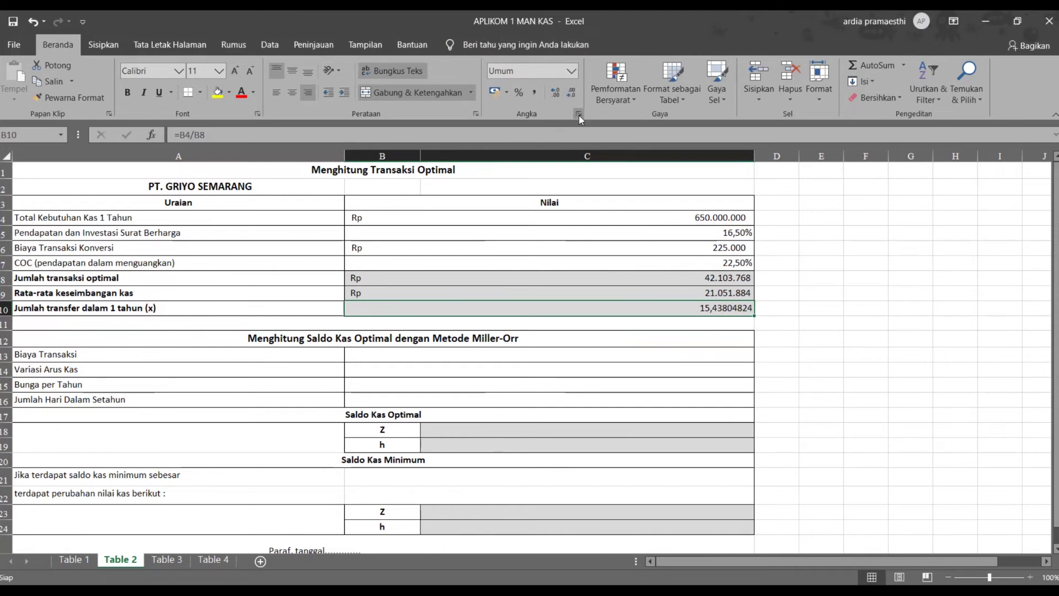
left_click(579, 114)
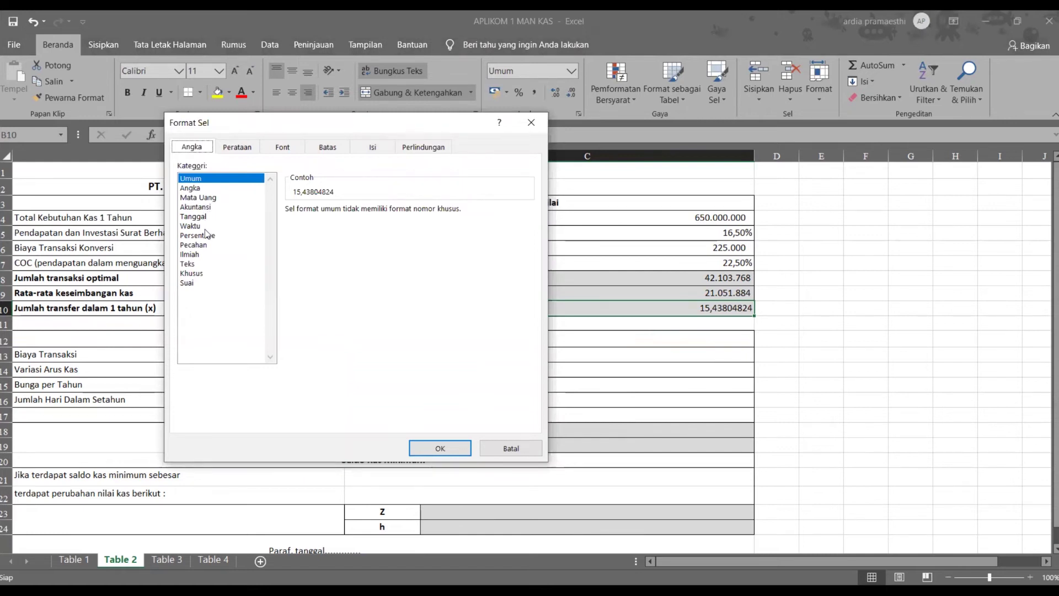
left_click(193, 284)
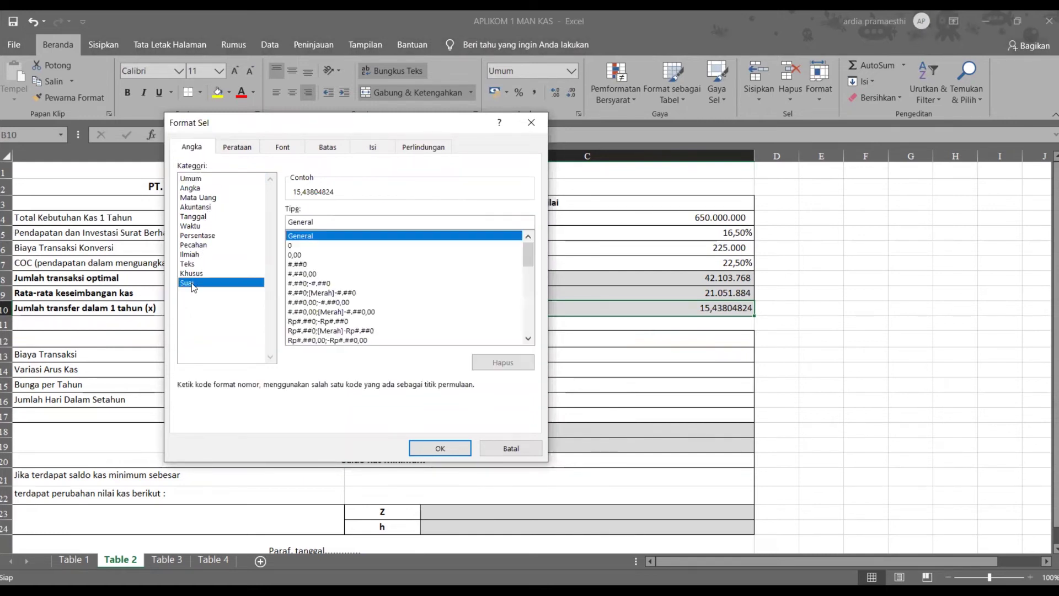
left_click(321, 223)
double_click(320, 223)
key("BackSpace")
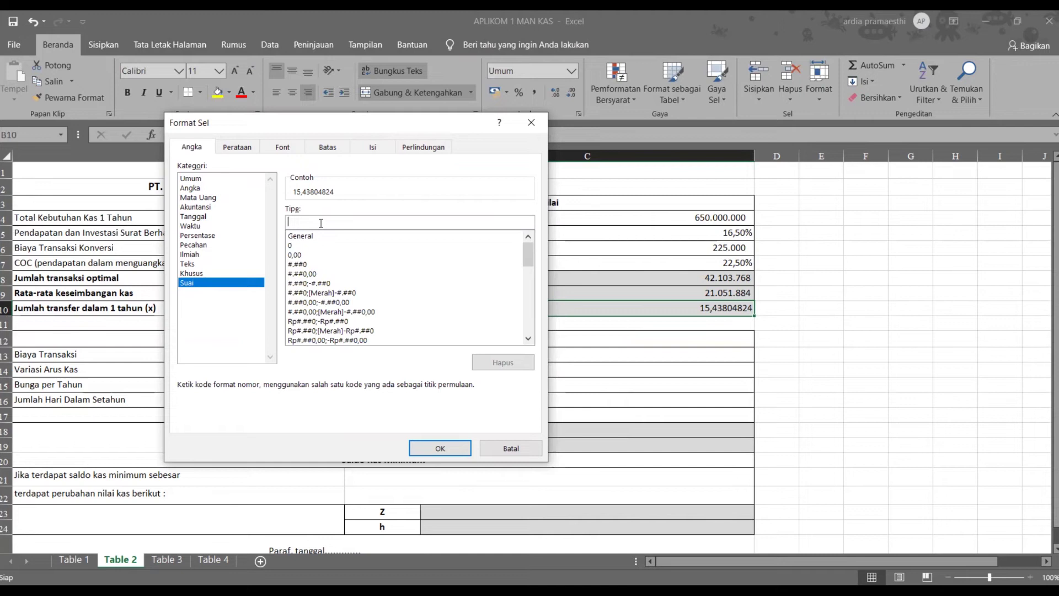
type("##x")
key("BackSpace")
type("X")
left_click(455, 444)
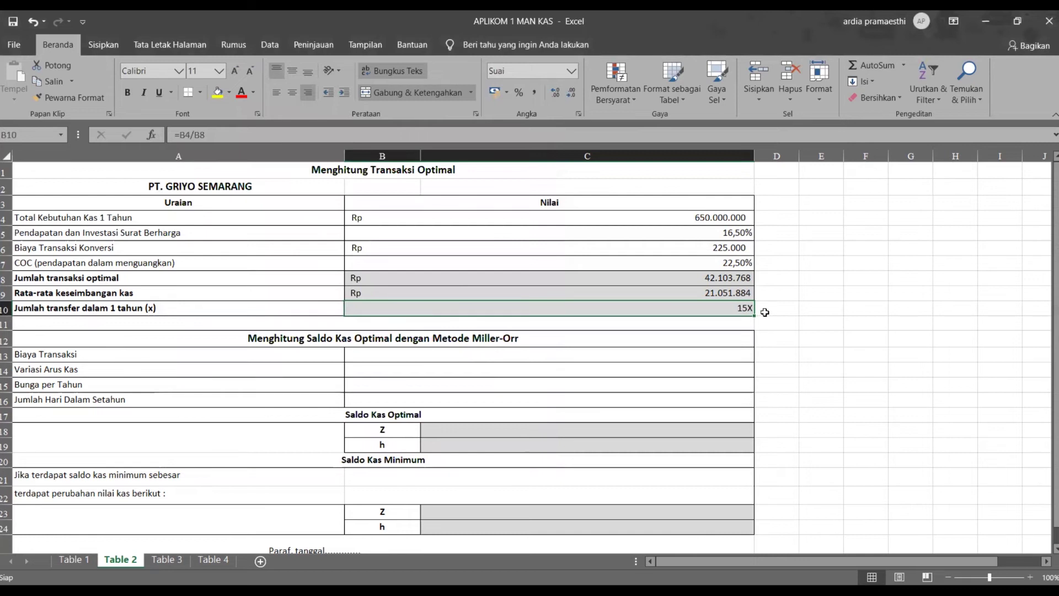
left_click(765, 312)
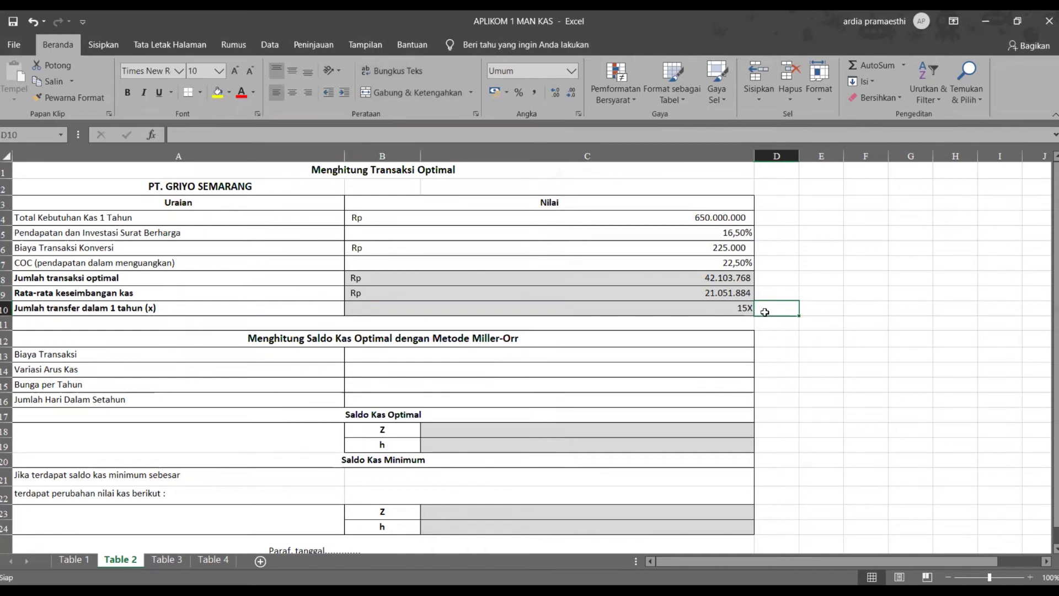
left_click(774, 325)
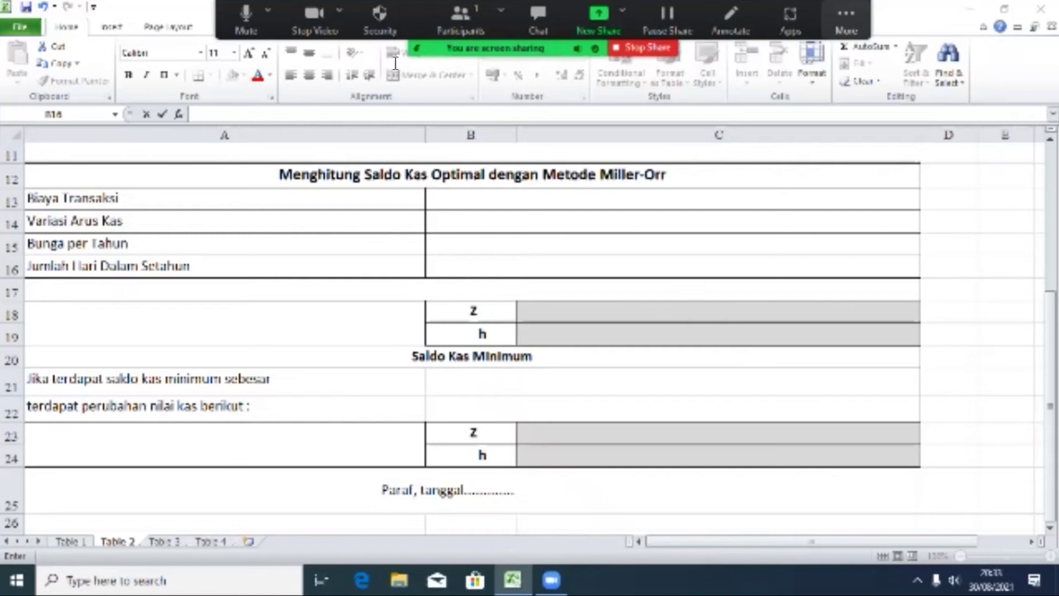
Enter 600000 as Biaya Transaksi in B13 of the Miller-Orr table.
left_click(265, 102)
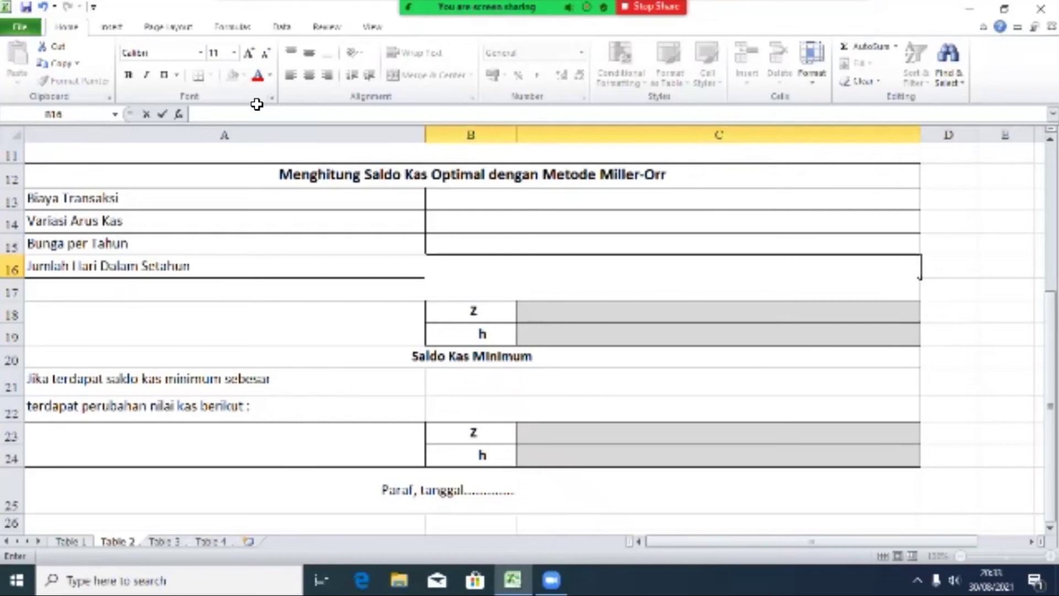
key("Up")
key("Up")
key("Up")
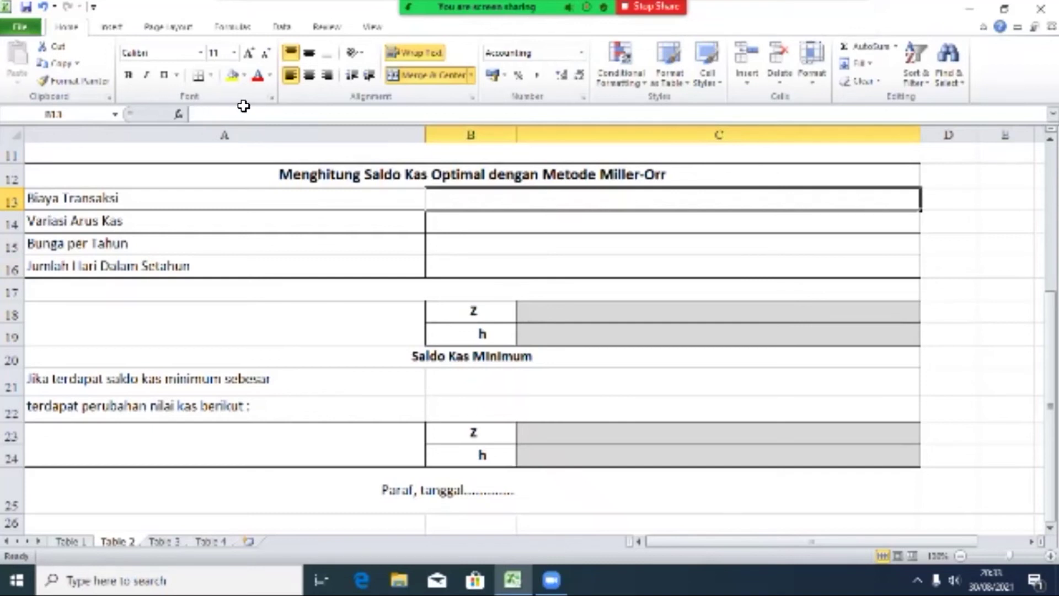
type("600000")
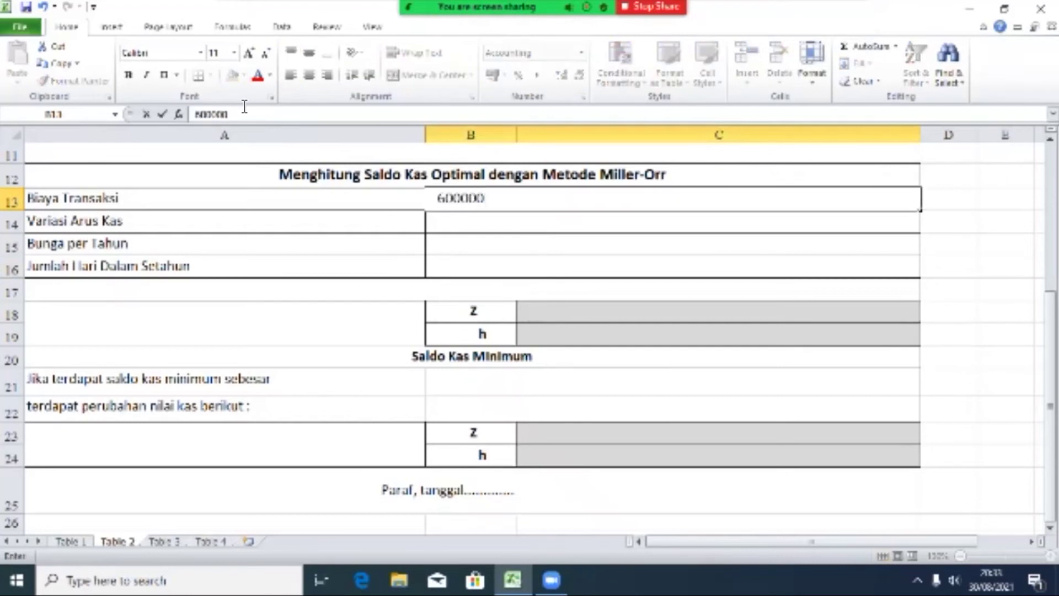
key("Return")
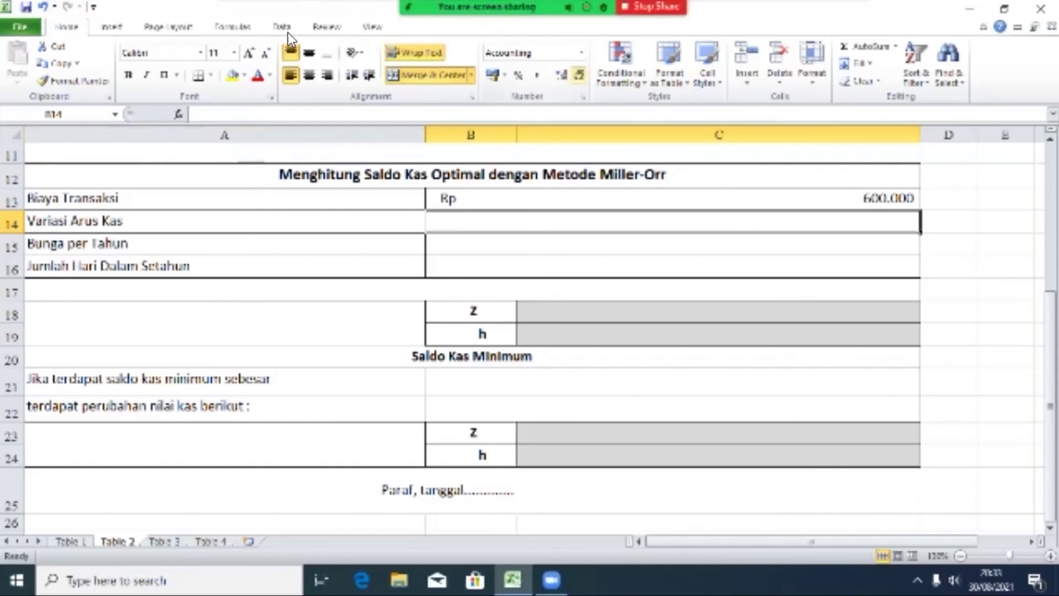
key("alt+h")
key("n")
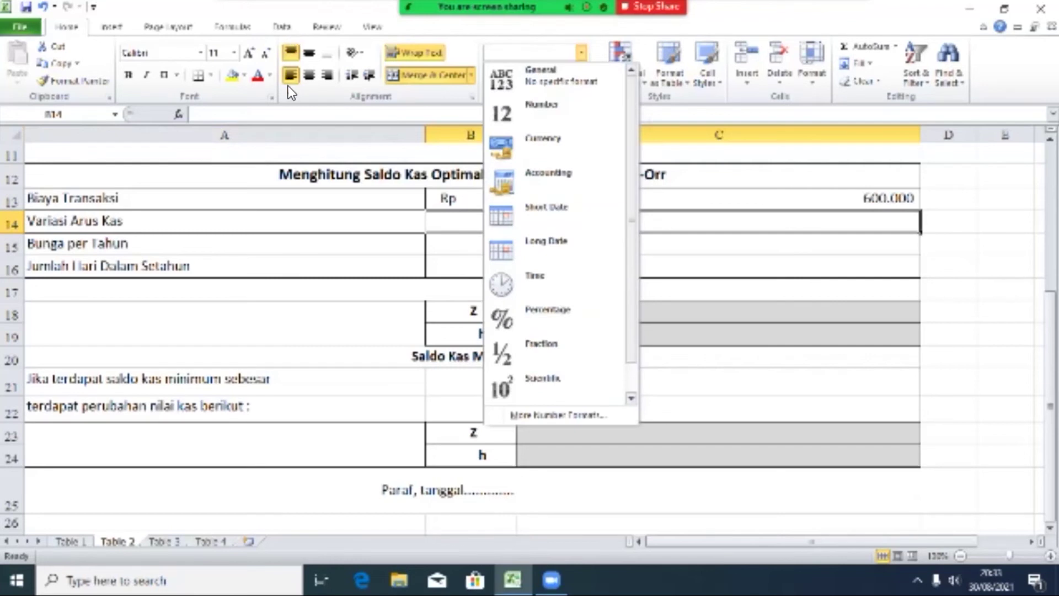
key("Return")
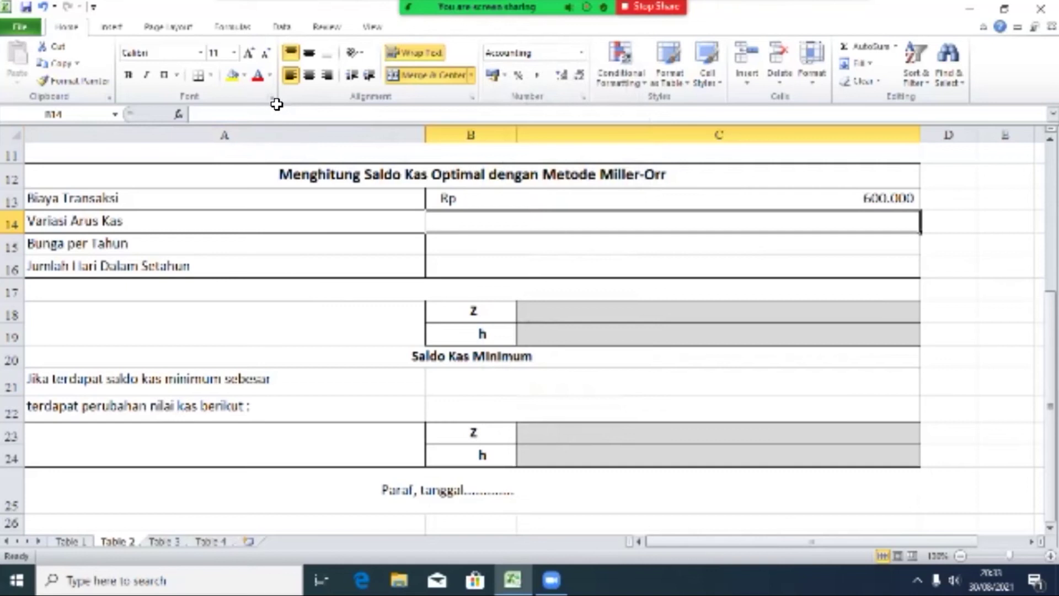
key("Up")
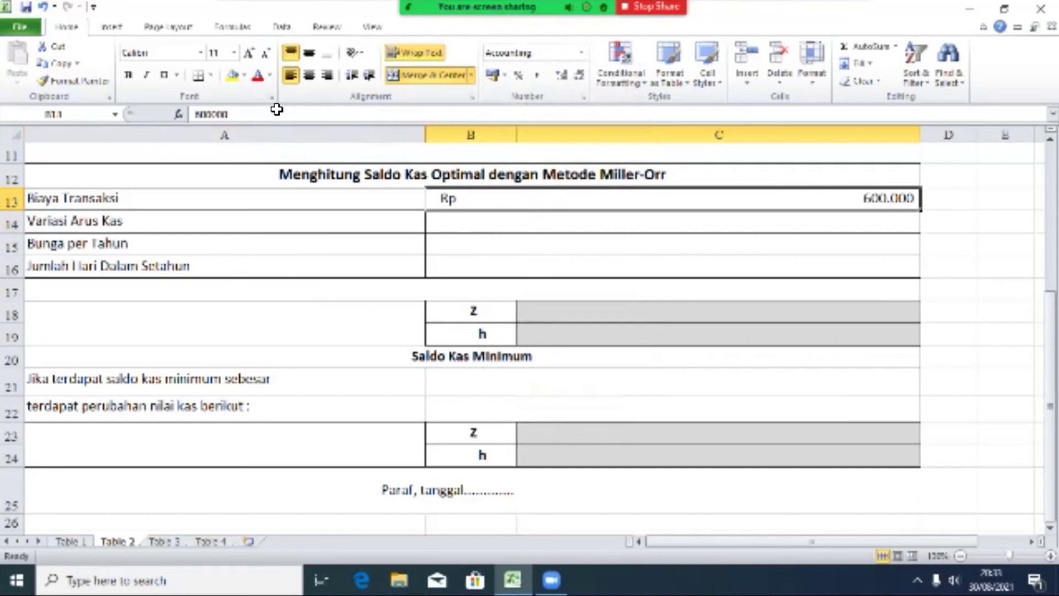
key("Down")
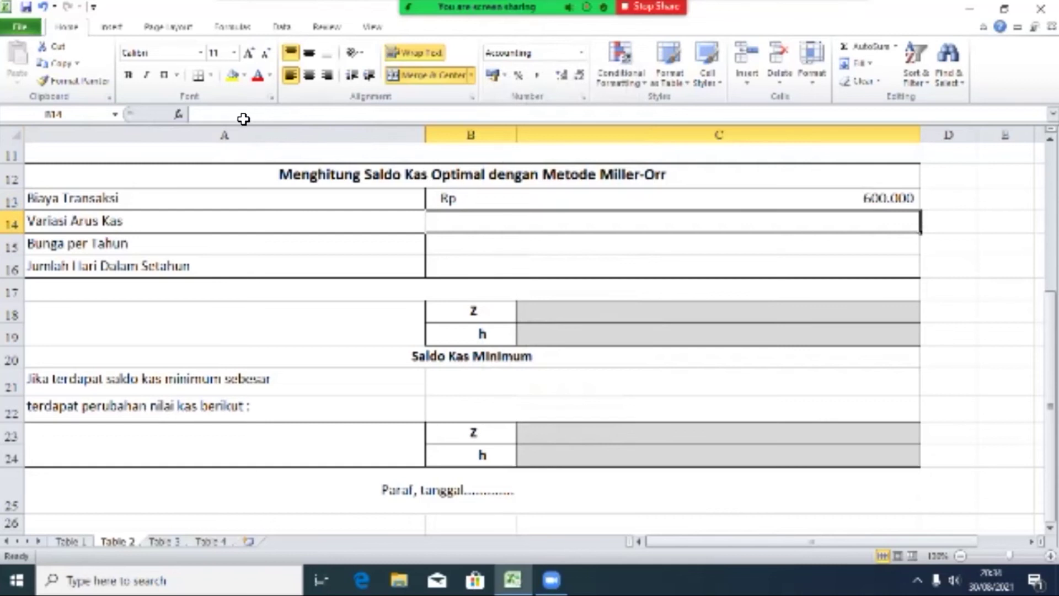
Enter 55000000 as Variasi Arus Kas in B14 and 20% as Bunga per Tahun in B15.
type("5")
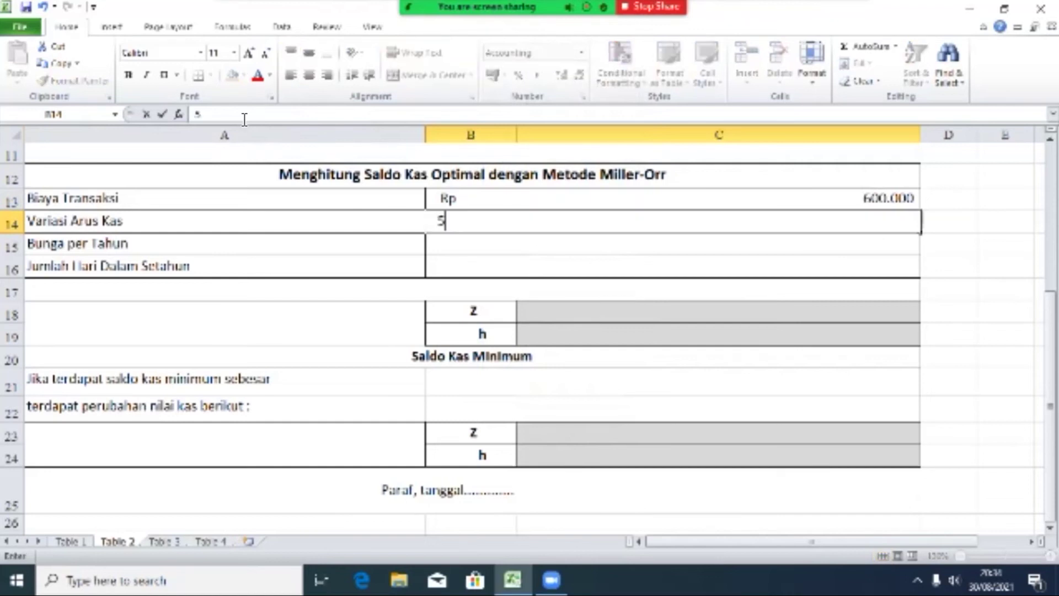
type("5.000")
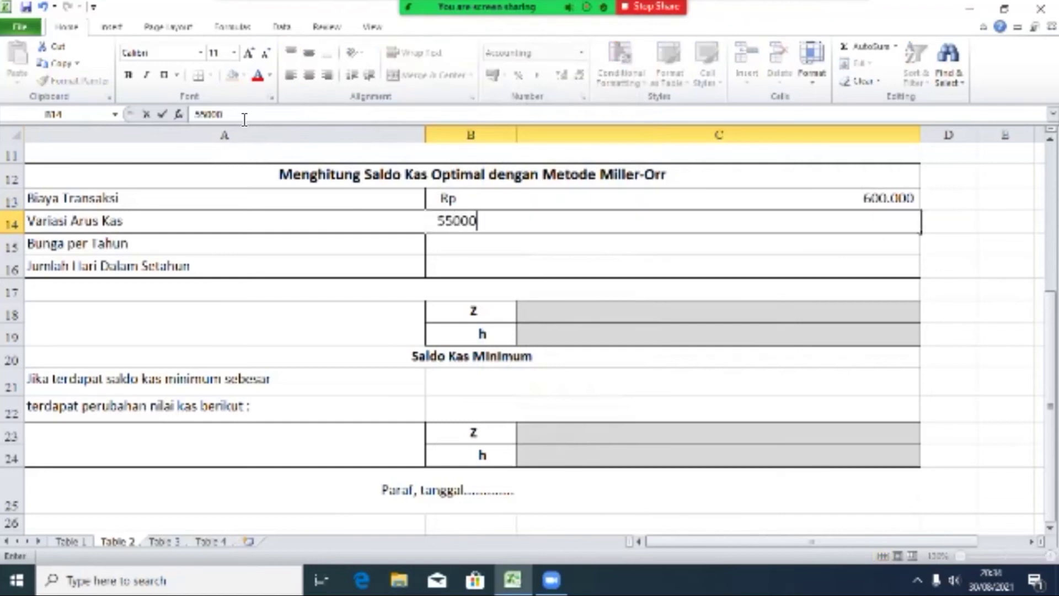
type(".000")
key("Return")
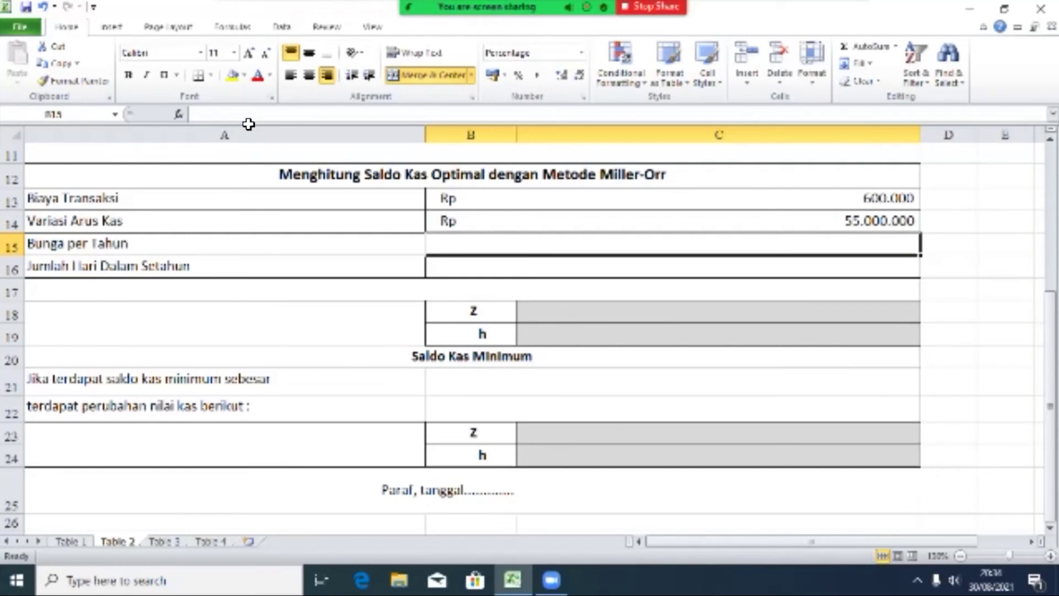
type("20")
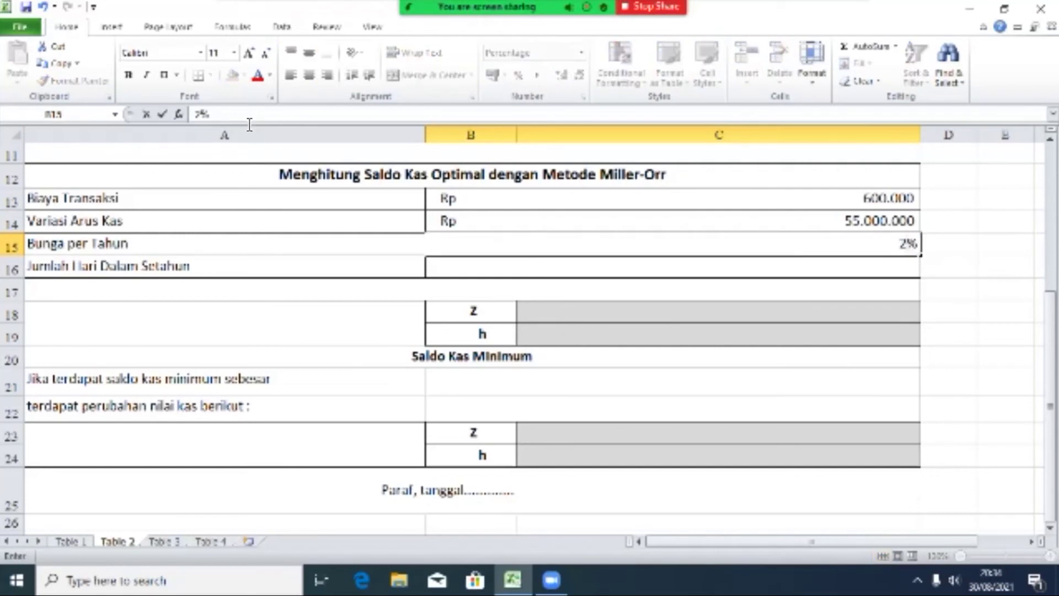
key("Return")
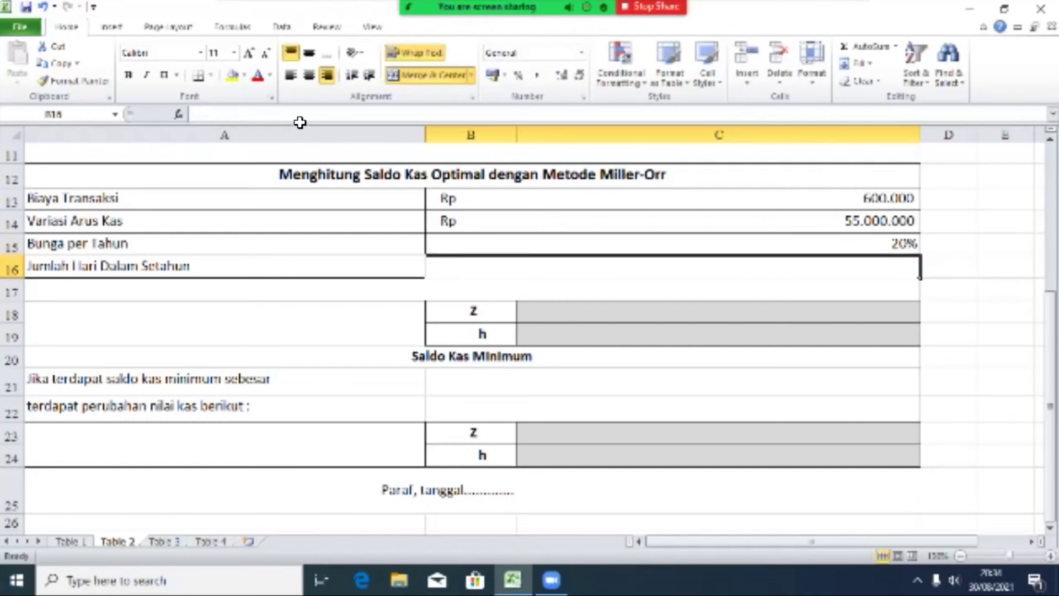
Apply the Percentage number format to the Bunga per Tahun value in B15.
key("Up")
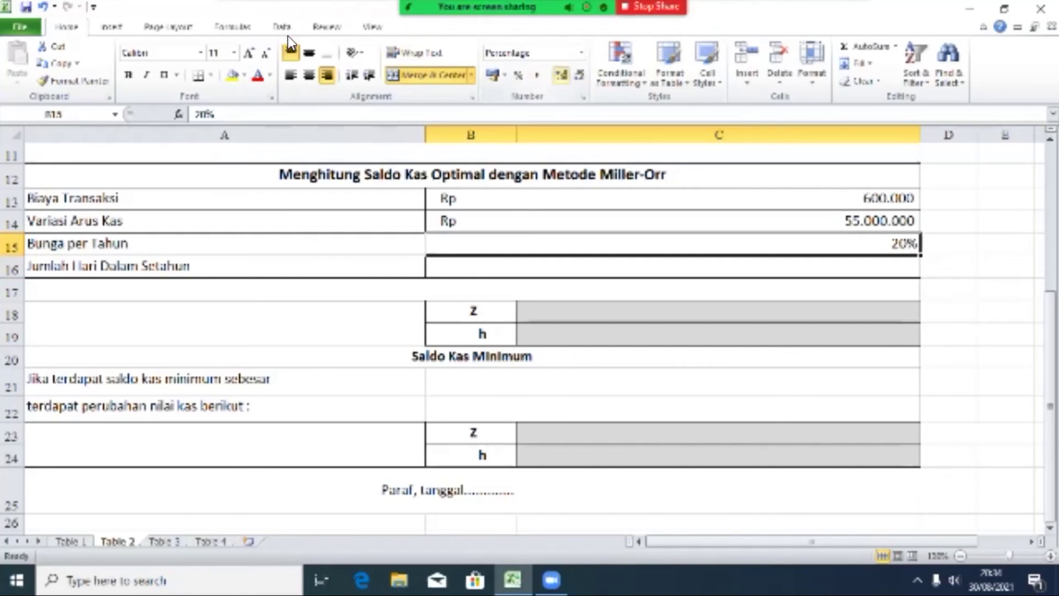
key("alt+h")
key("n")
key("Down")
key("Down")
key("Down")
key("Down")
key("Down")
key("Down")
key("Down")
key("Down")
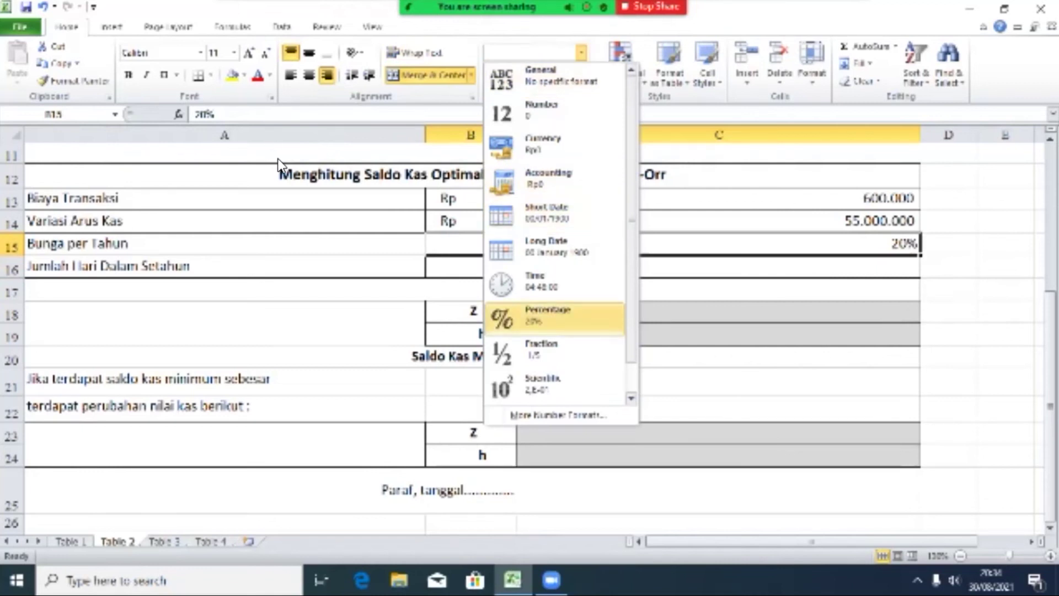
key("Return")
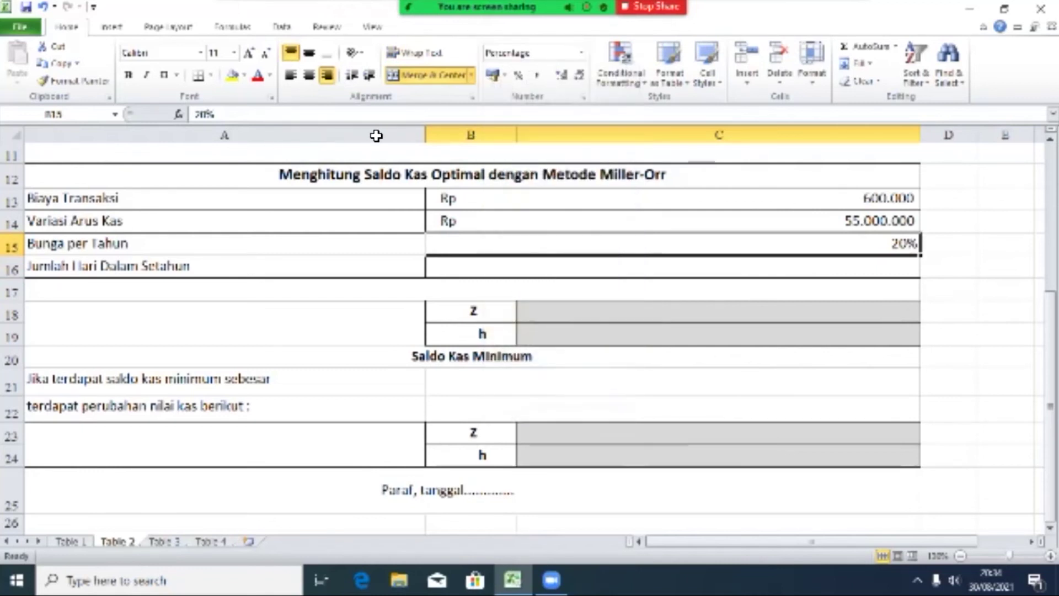
Enter 360 as Jumlah Hari Dalam Setahun in B16.
key("Down")
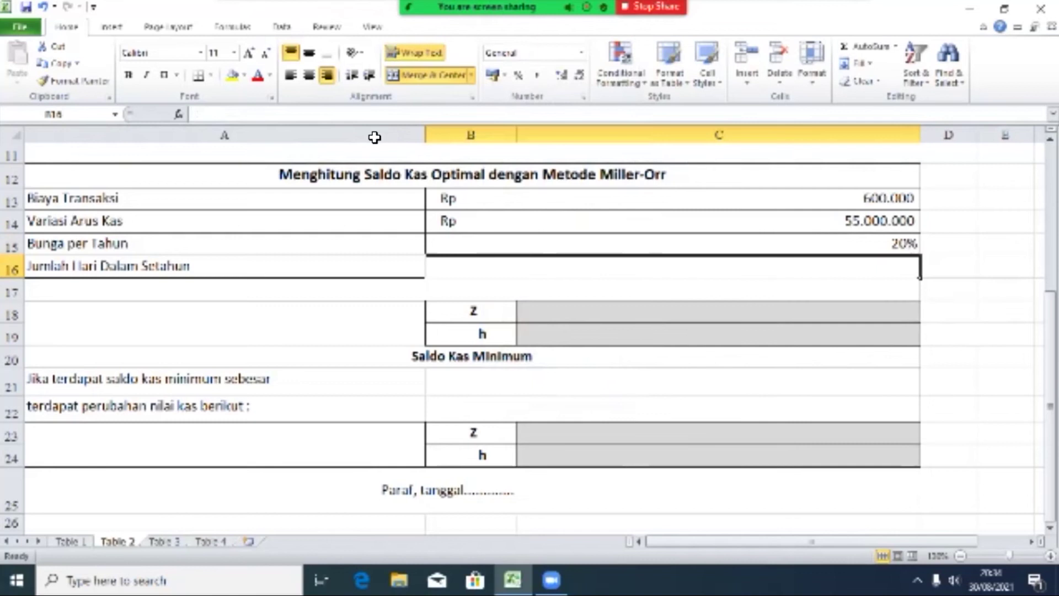
type("3")
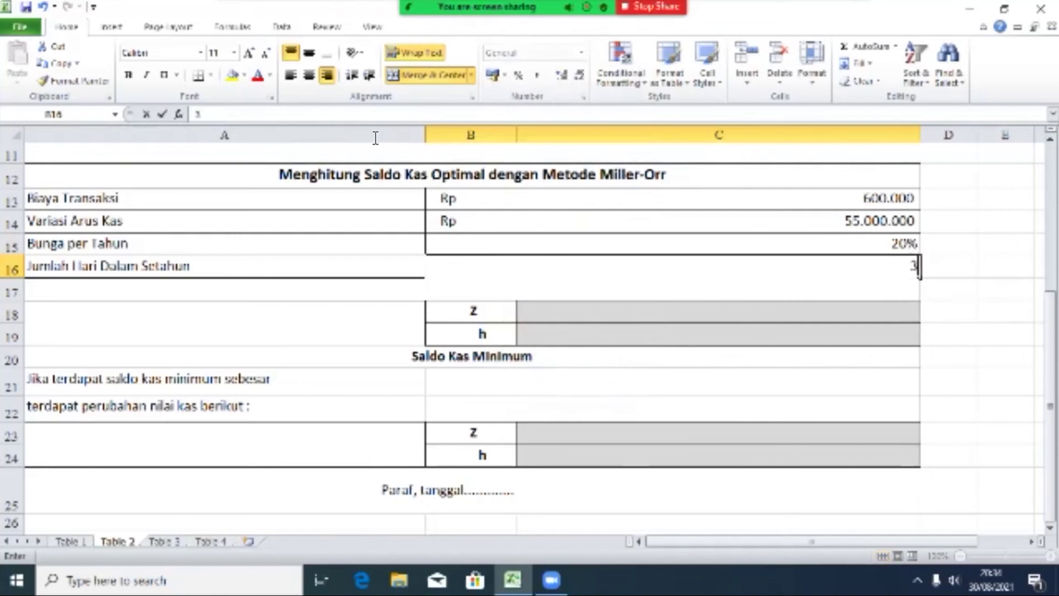
type("60")
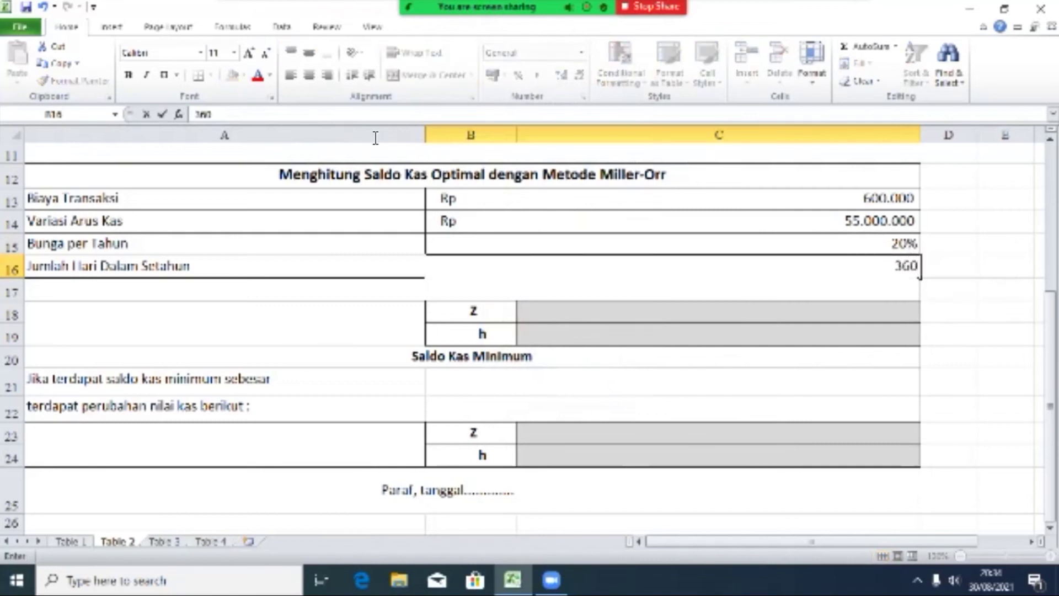
key("Return")
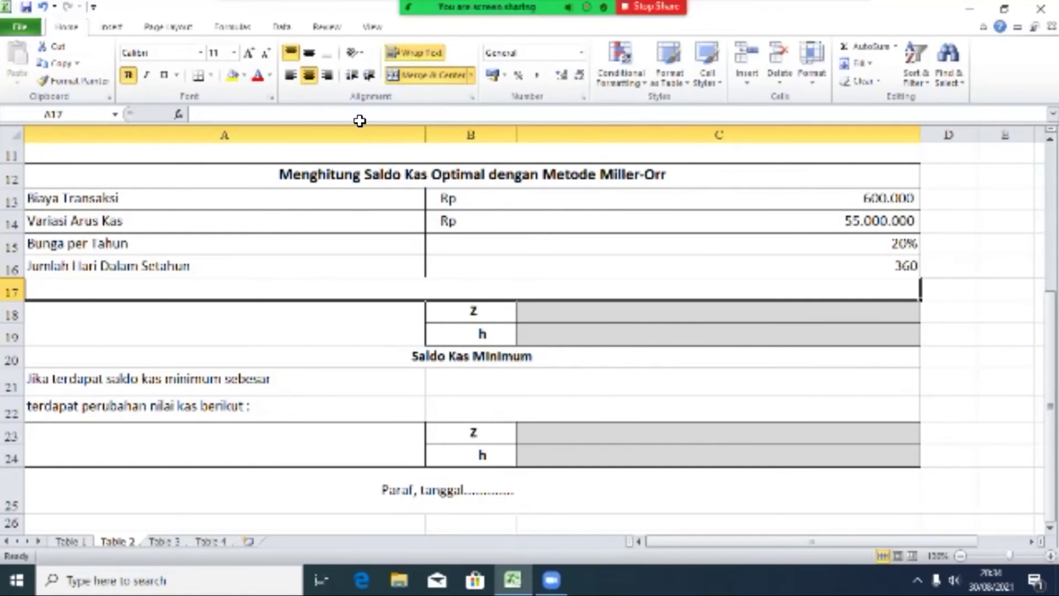
Apply the custom number format ### "hari" to the Jumlah Hari Dalam Setahun value in B16.
key("Up")
key("Up")
key("Right")
key("Down")
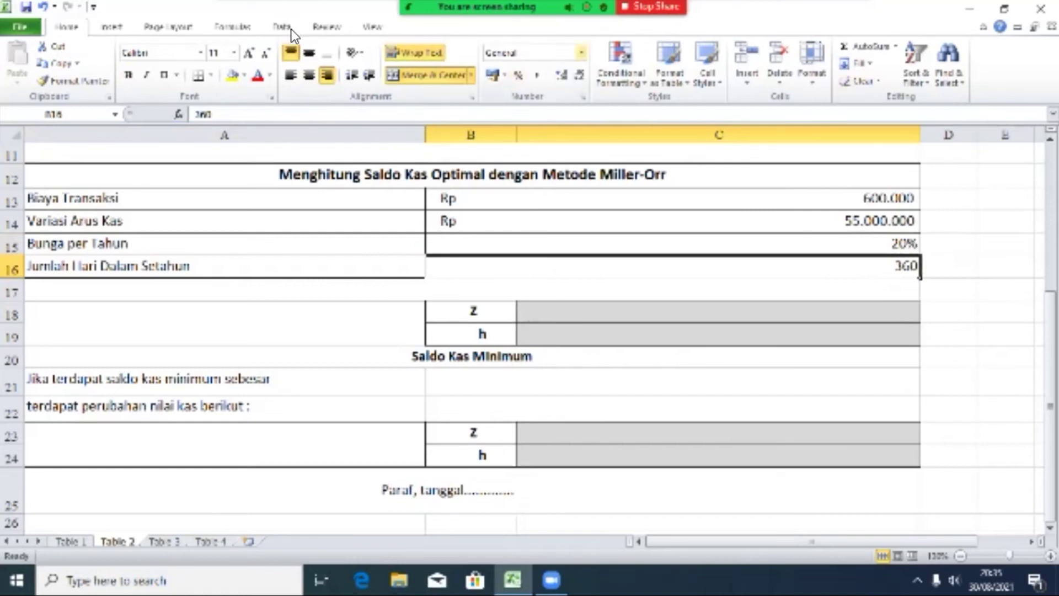
key("alt+h")
key("n")
key("Down")
key("Down")
key("Down")
key("Down")
key("Down")
key("Down")
key("Down")
key("Down")
key("Down")
key("Down")
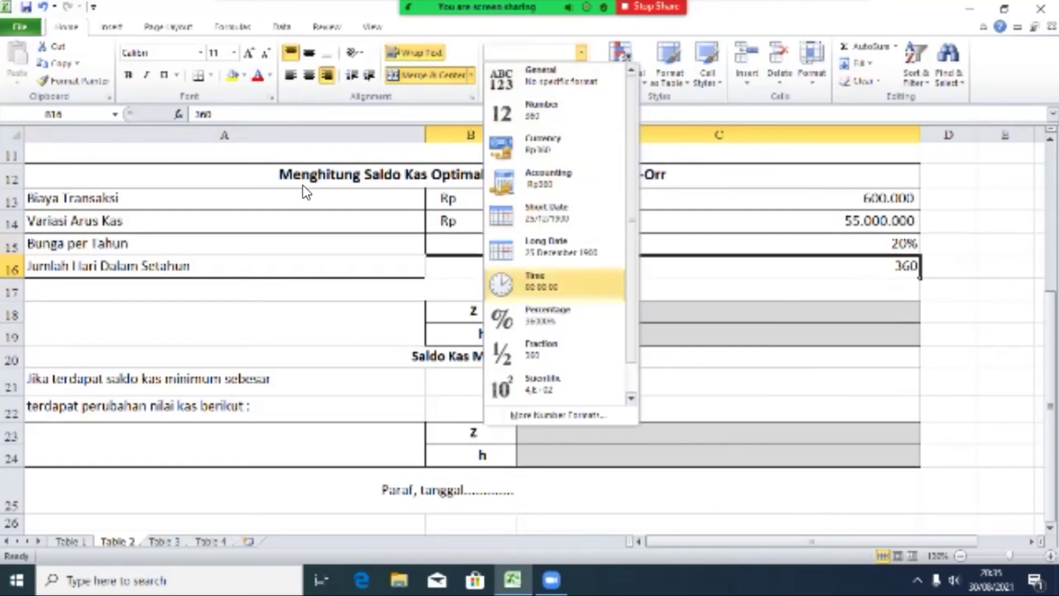
key("Down")
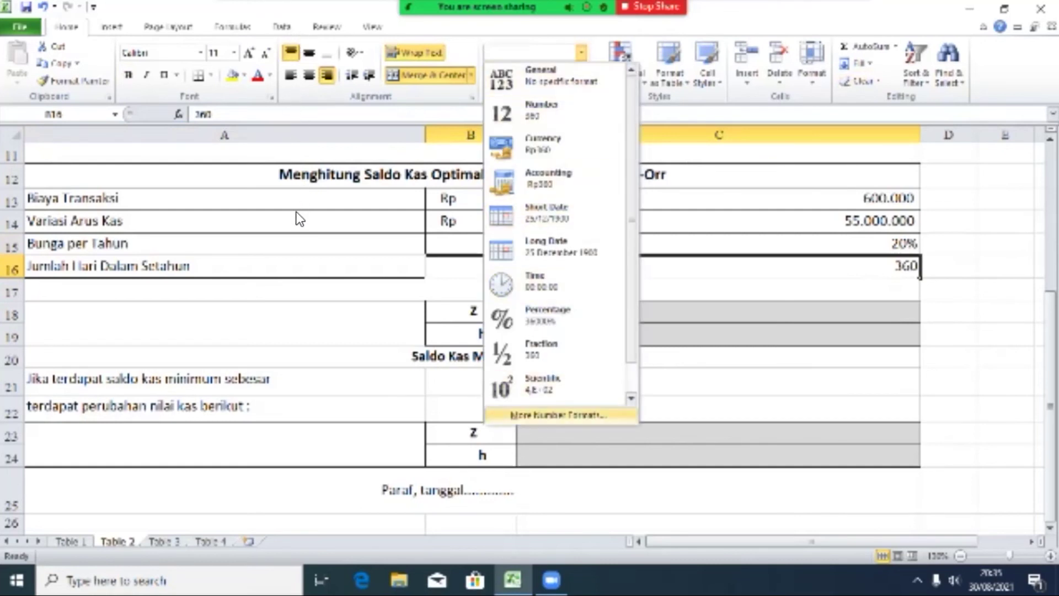
key("Return")
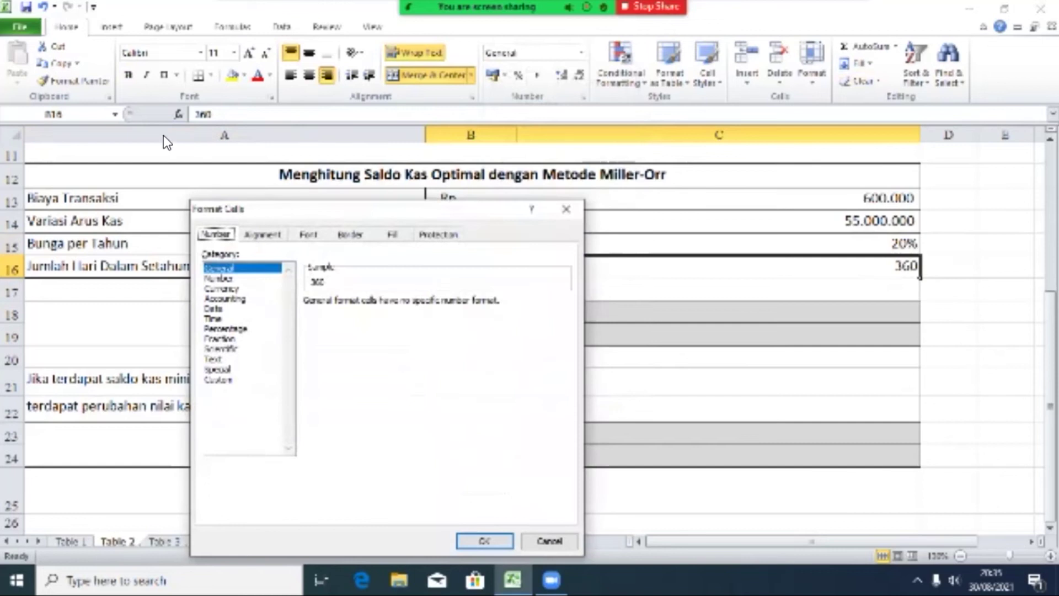
key("End")
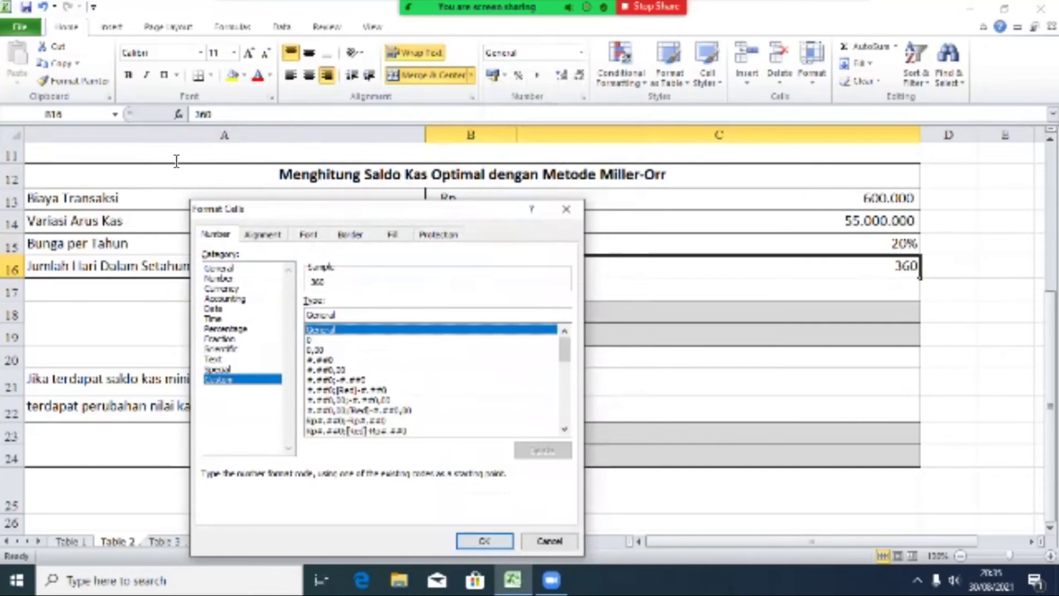
key("BackSpace")
key("BackSpace")
key("BackSpace")
key("BackSpace")
key("BackSpace")
key("BackSpace")
key("BackSpace")
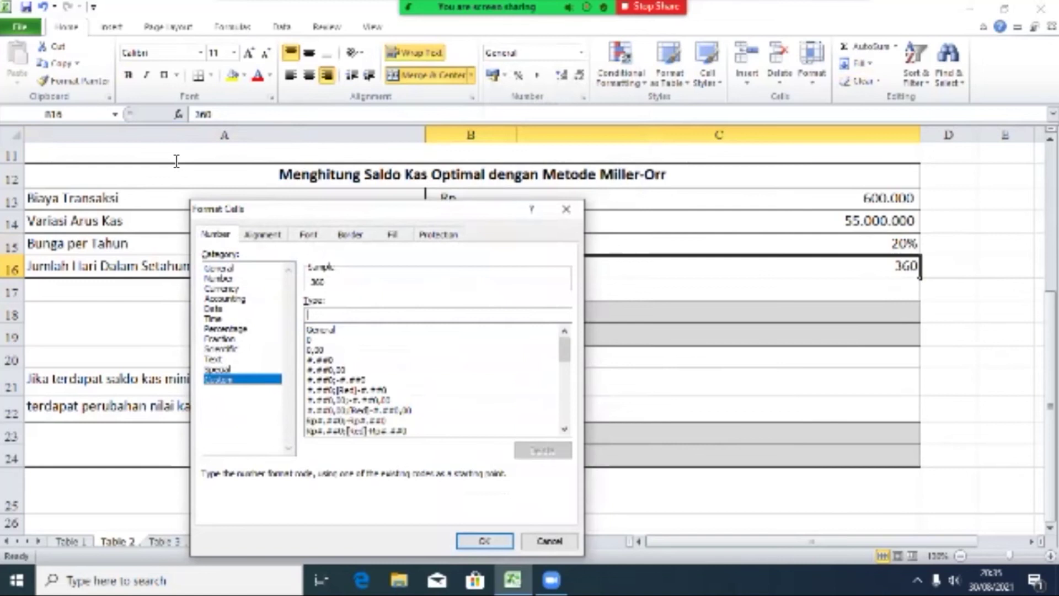
type("###")
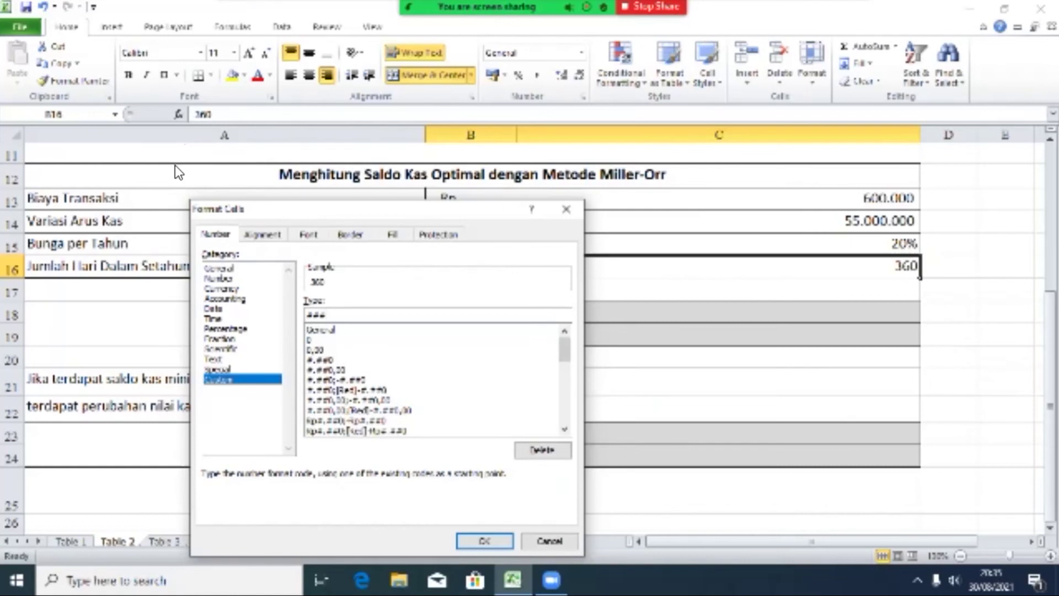
type("\"hari\"")
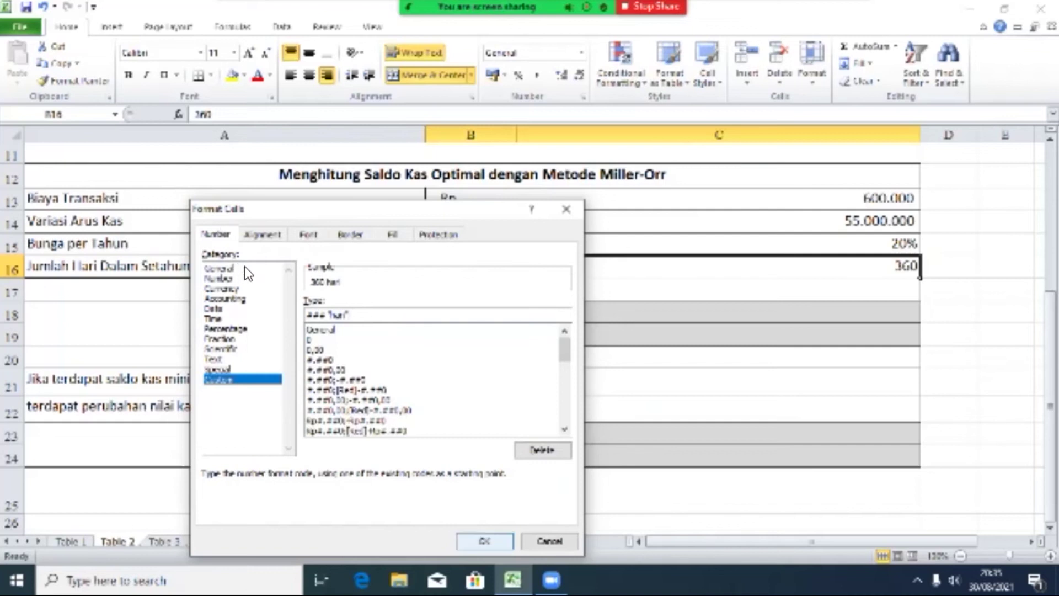
key("Return")
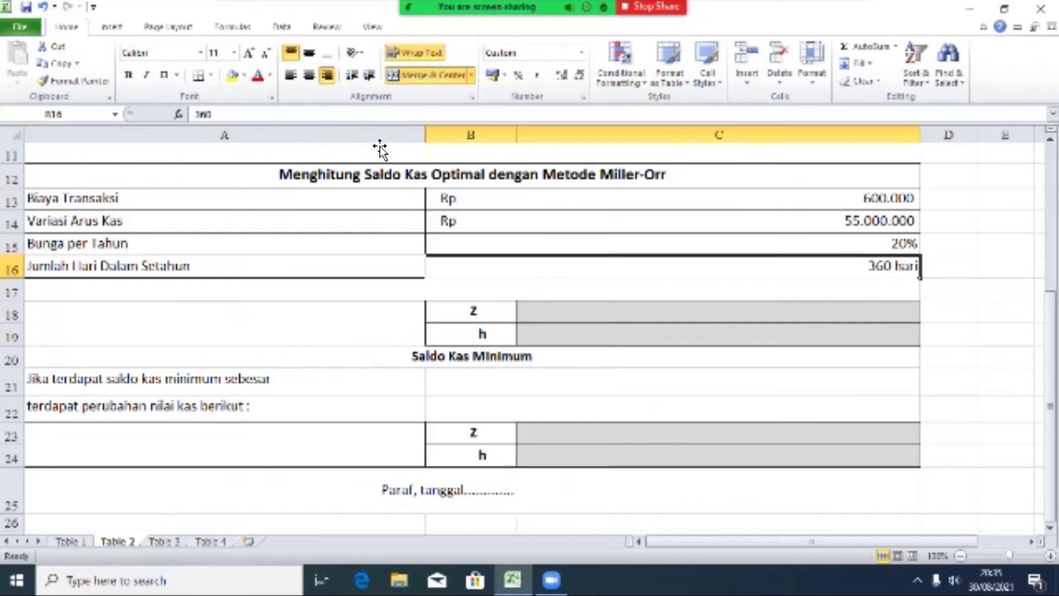
Begin the Z formula in C18 with the numerator =(((3*B13*(B14^2))), using Biaya Transaksi and Variasi Arus Kas.
key("Down")
key("Down")
key("Right")
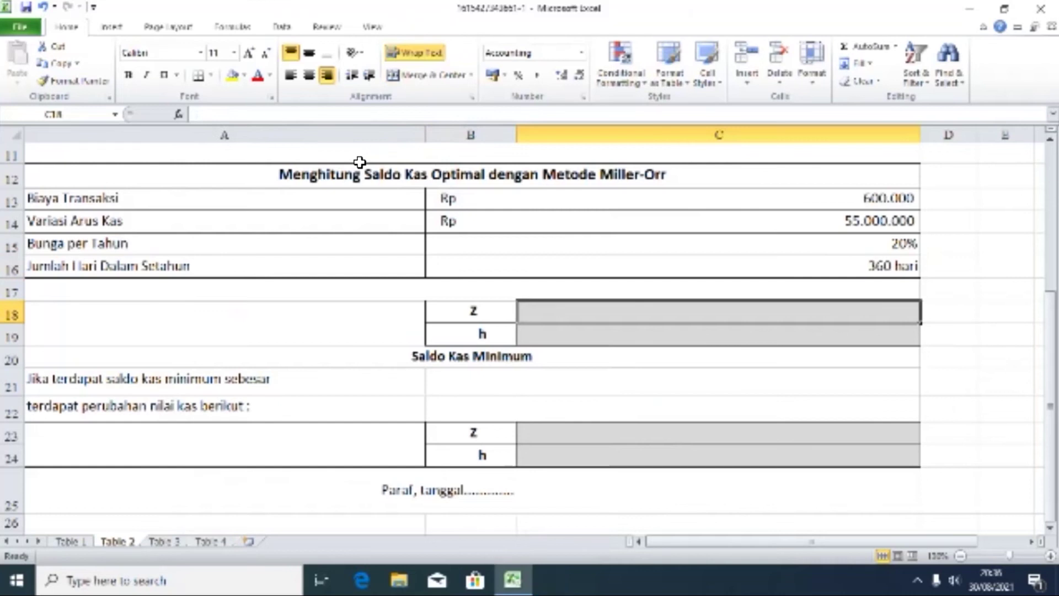
type("=")
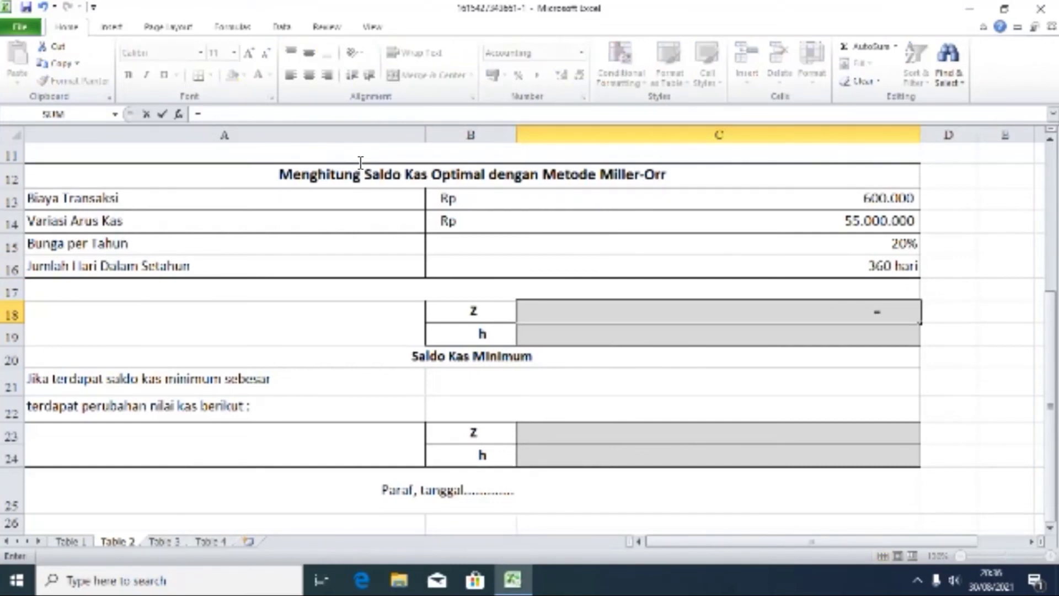
type("(3")
key("BackSpace")
type("((3")
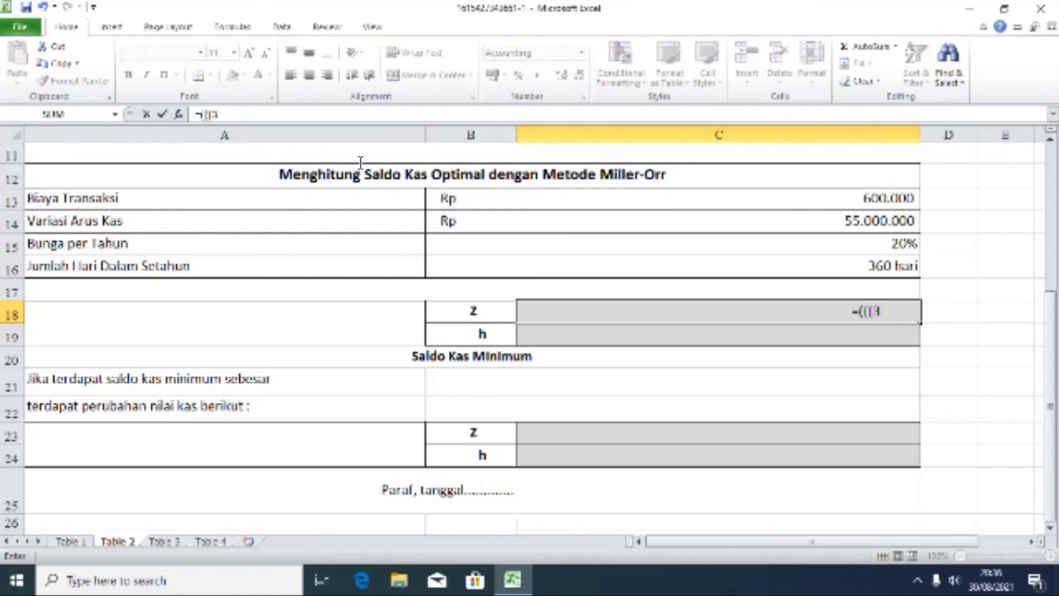
type("*")
key("Up")
key("Up")
key("Up")
key("Up")
key("Up")
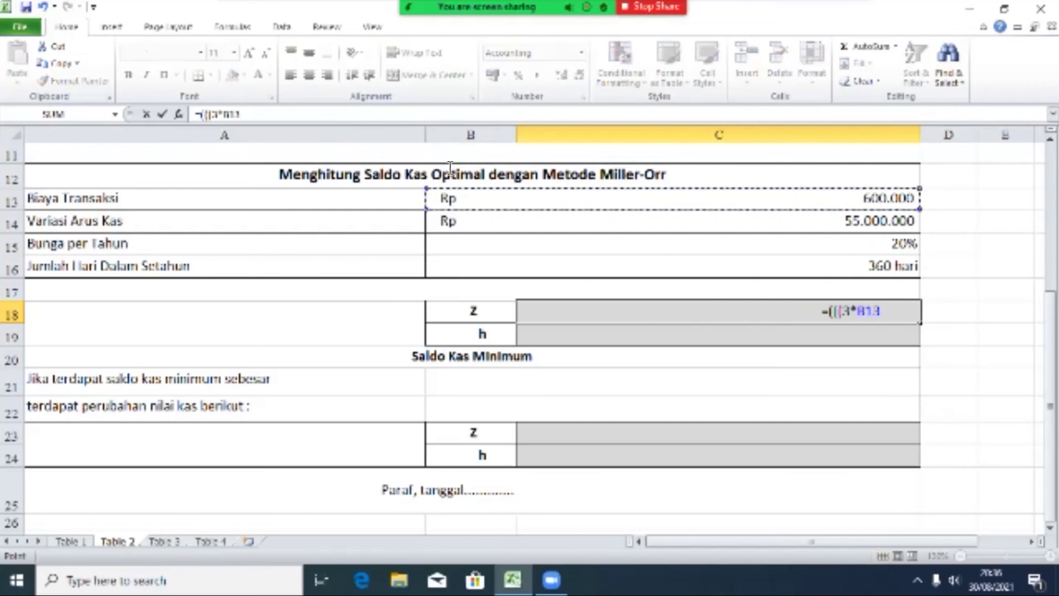
type("*")
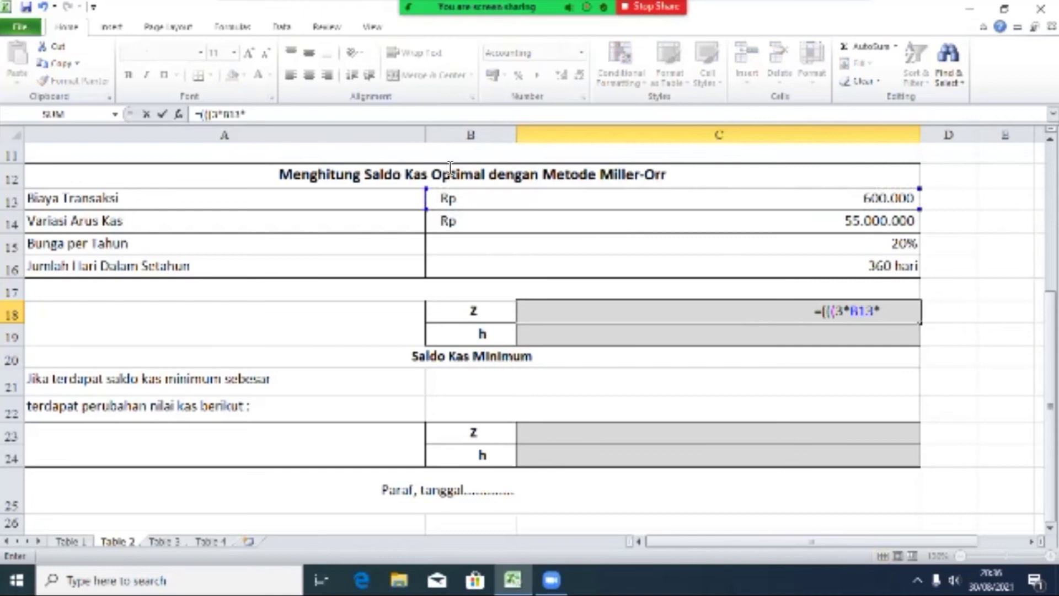
type("(")
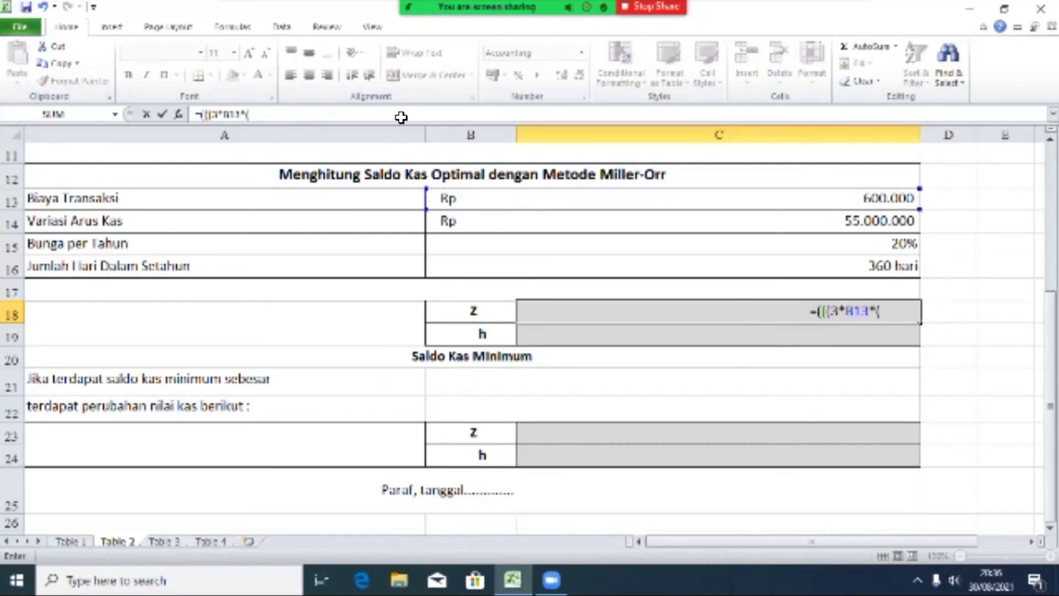
key("Up")
key("Up")
key("Up")
key("Up")
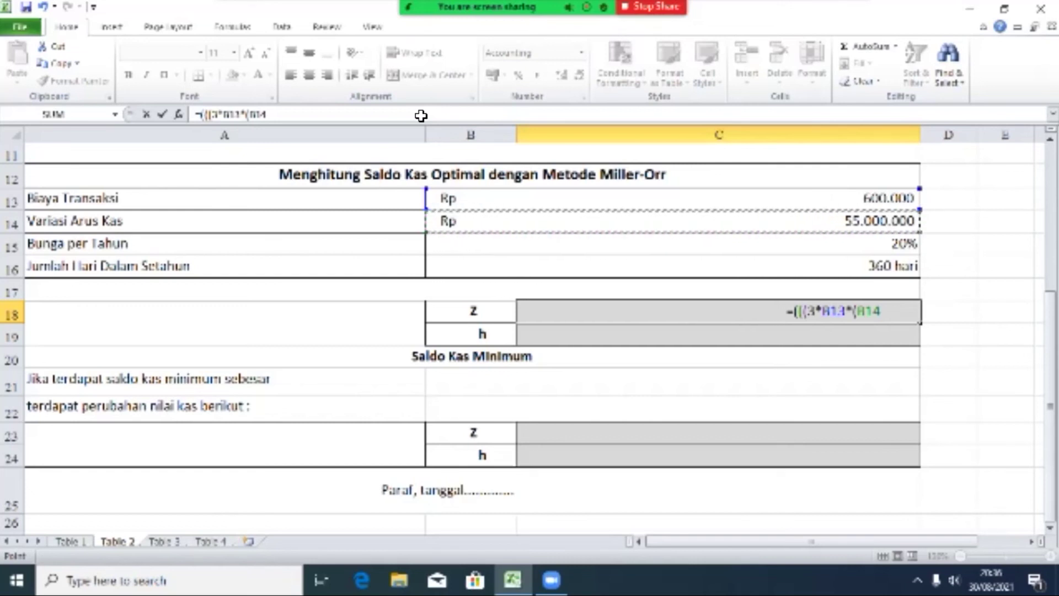
type("^2")
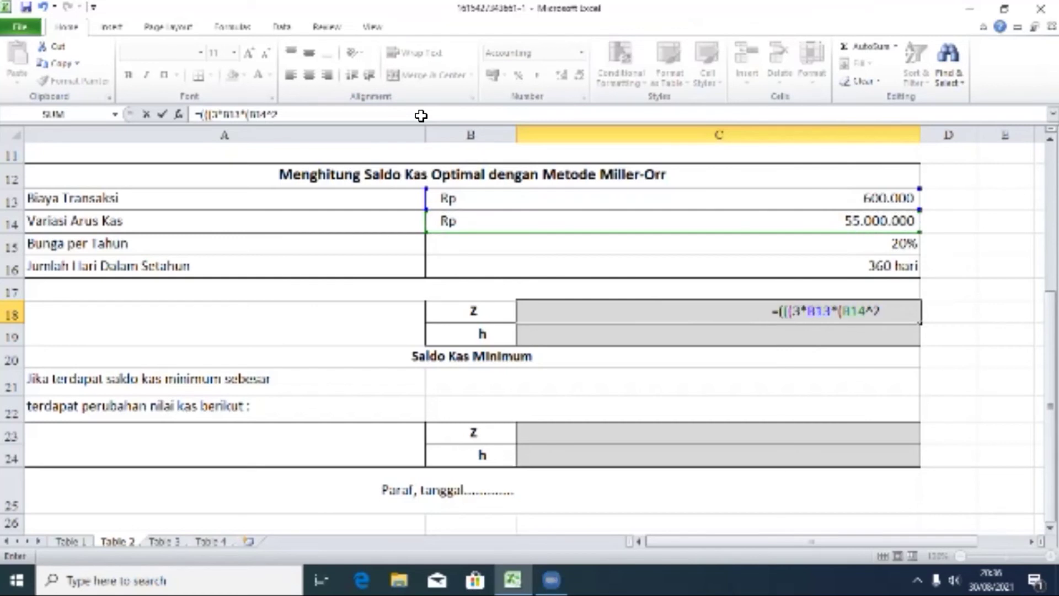
type("))")
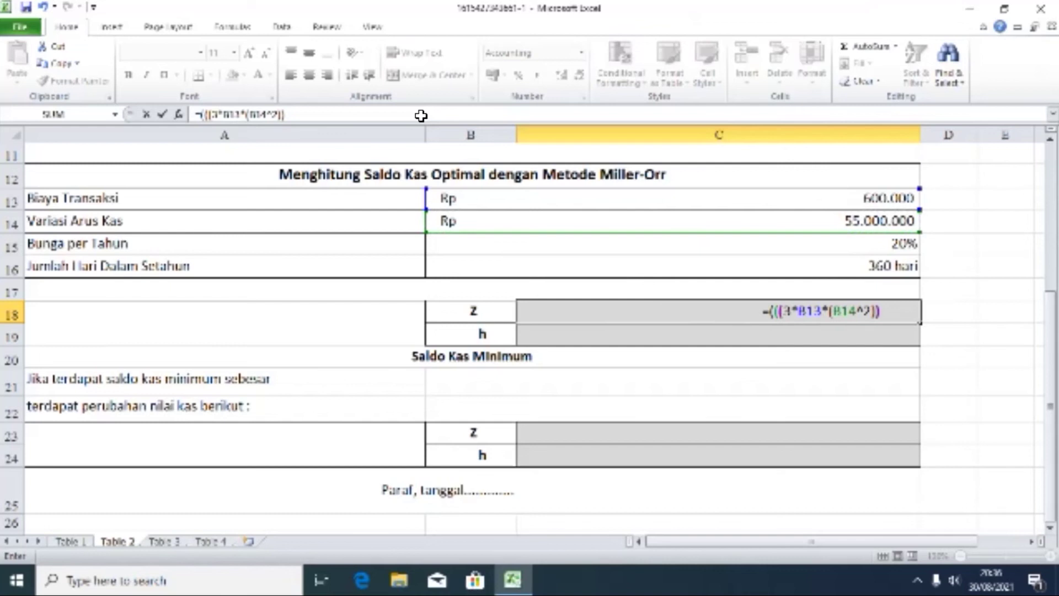
type(")")
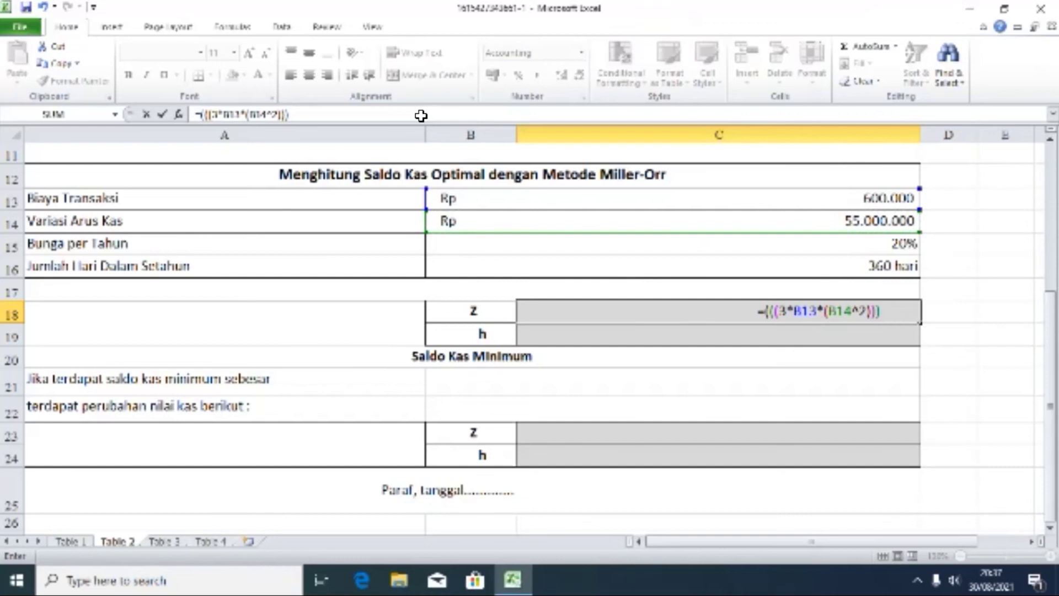
Divide the Z formula's numerator by (4*(B15/B16)), using Bunga per Tahun and Jumlah Hari Dalam Setahun, and close the outer bracket.
type("/")
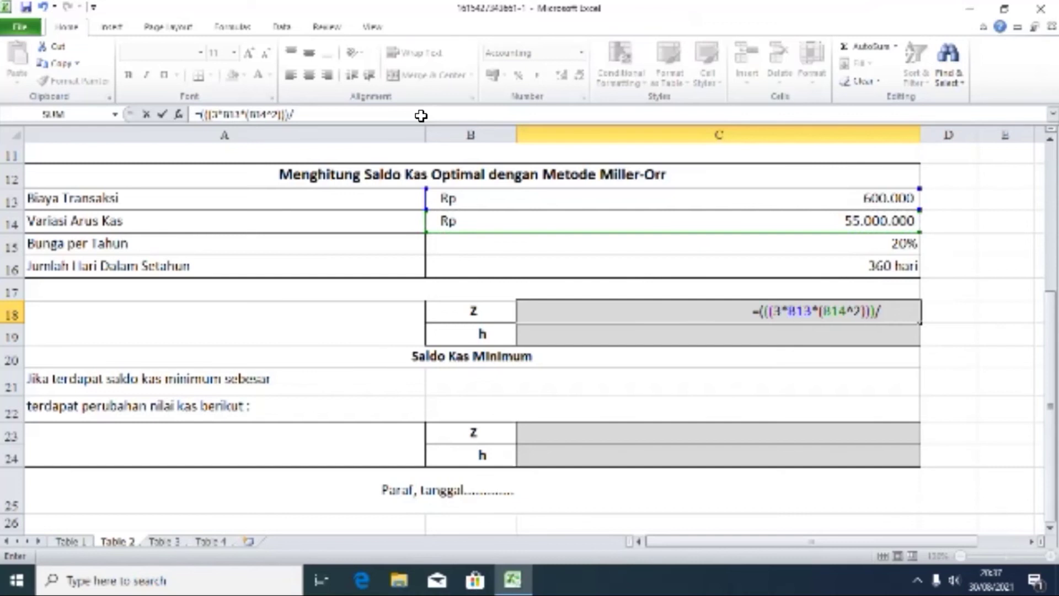
type("(4*")
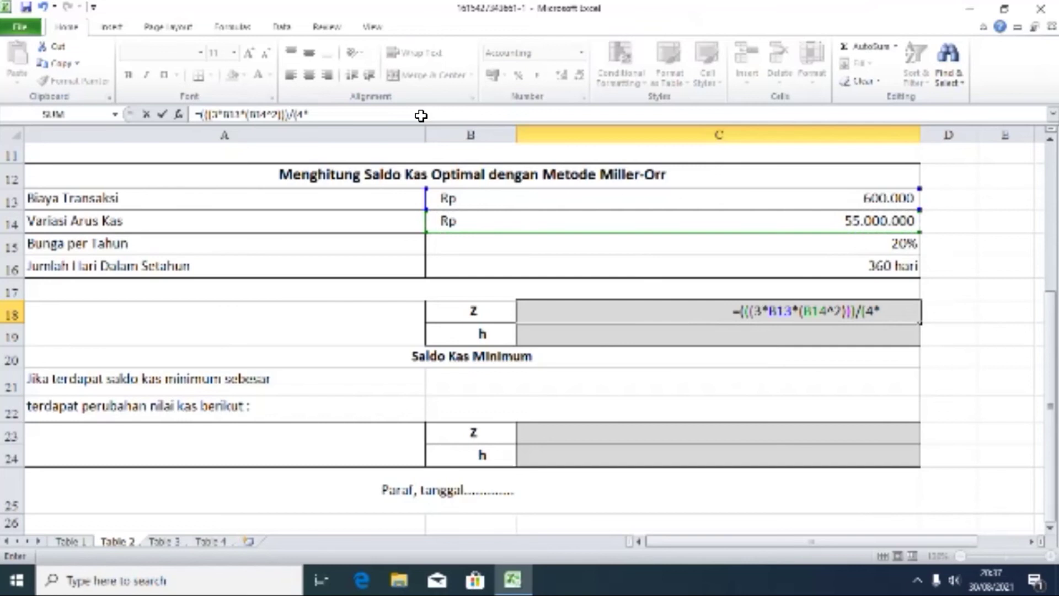
type("(")
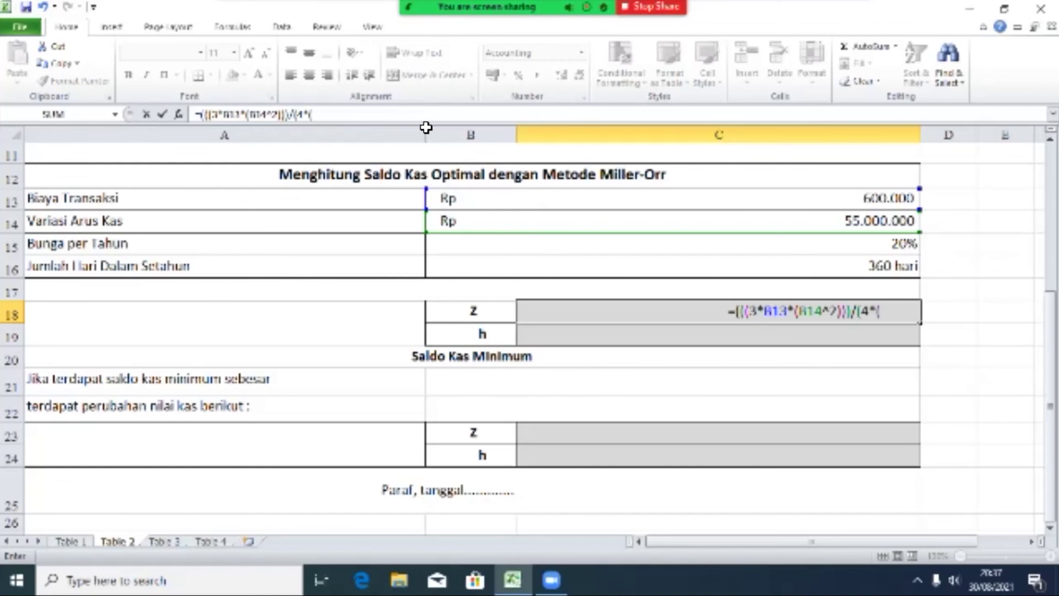
key("Up")
key("Up")
key("Up")
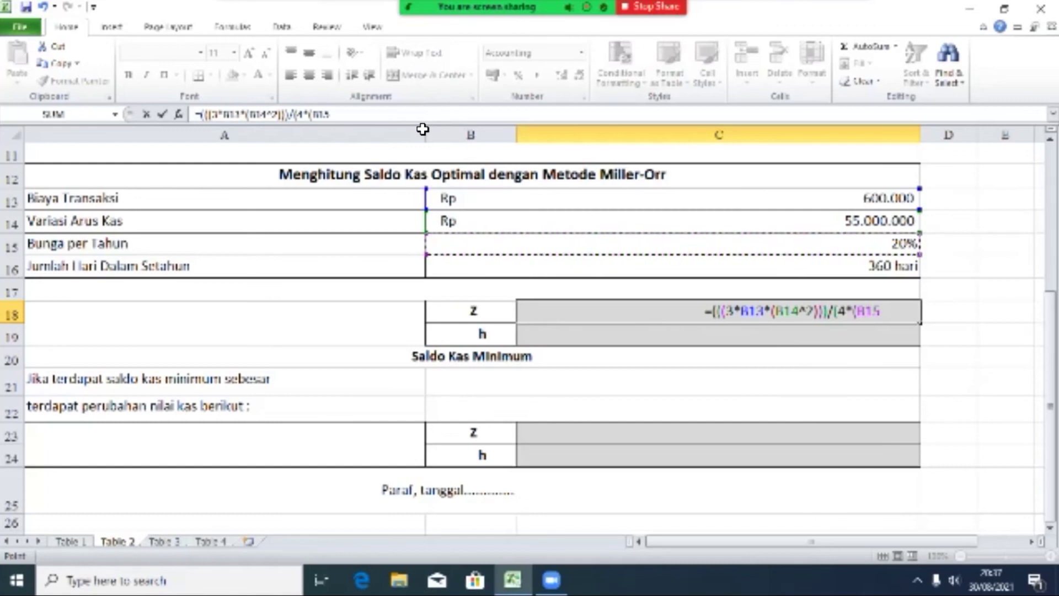
type("/")
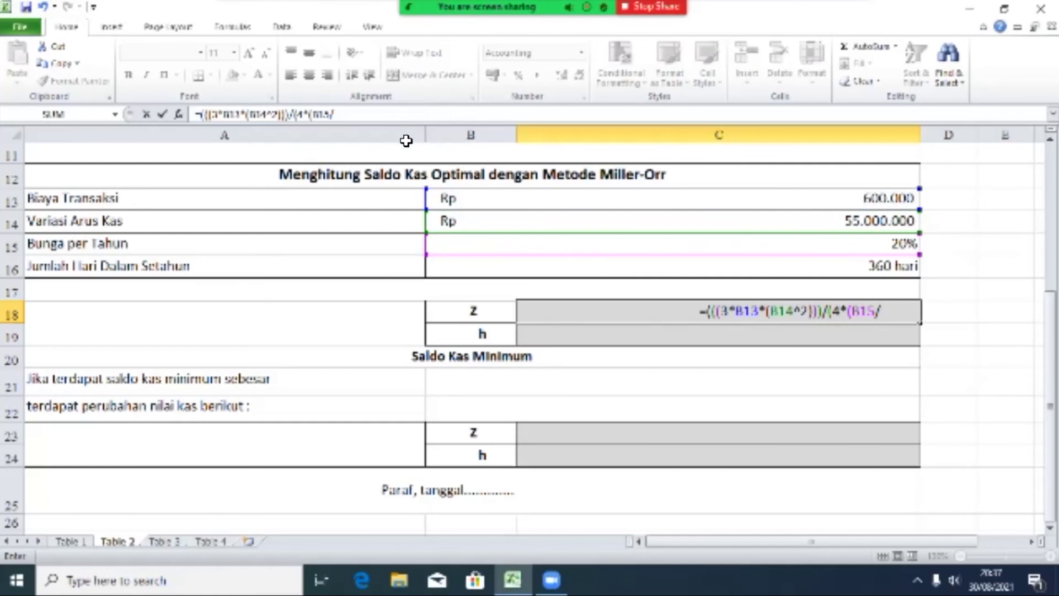
key("Up")
key("Up")
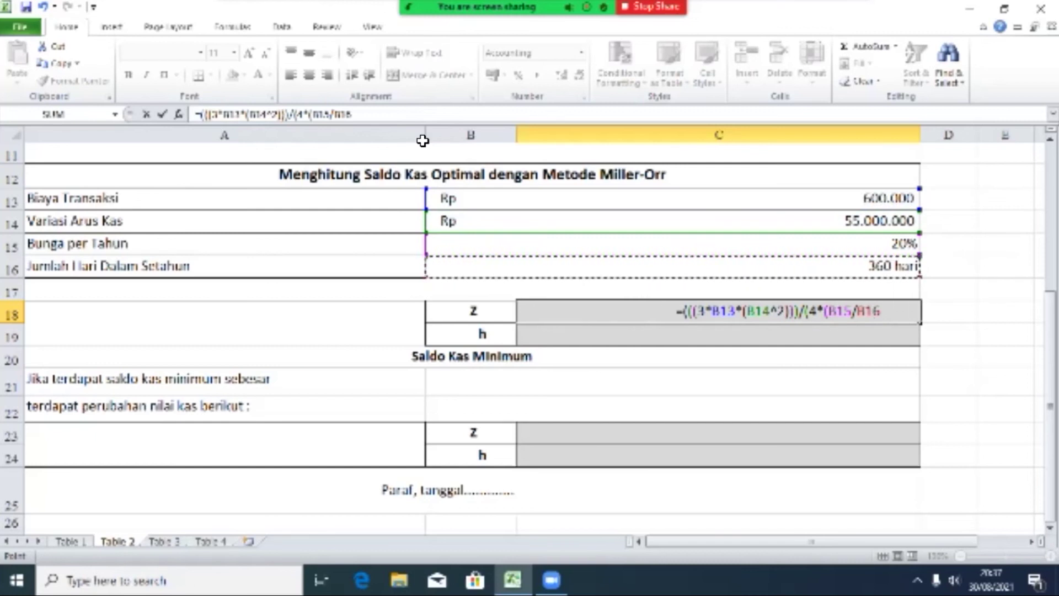
type(")))")
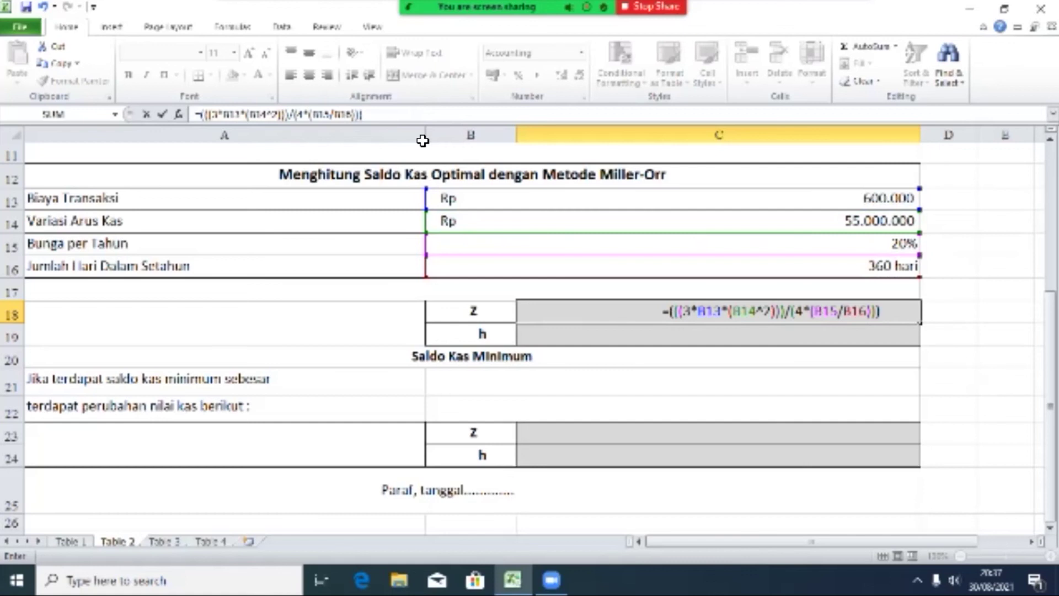
Raise the whole Z expression in C18 to the power (1/3) and commit the formula.
type("^")
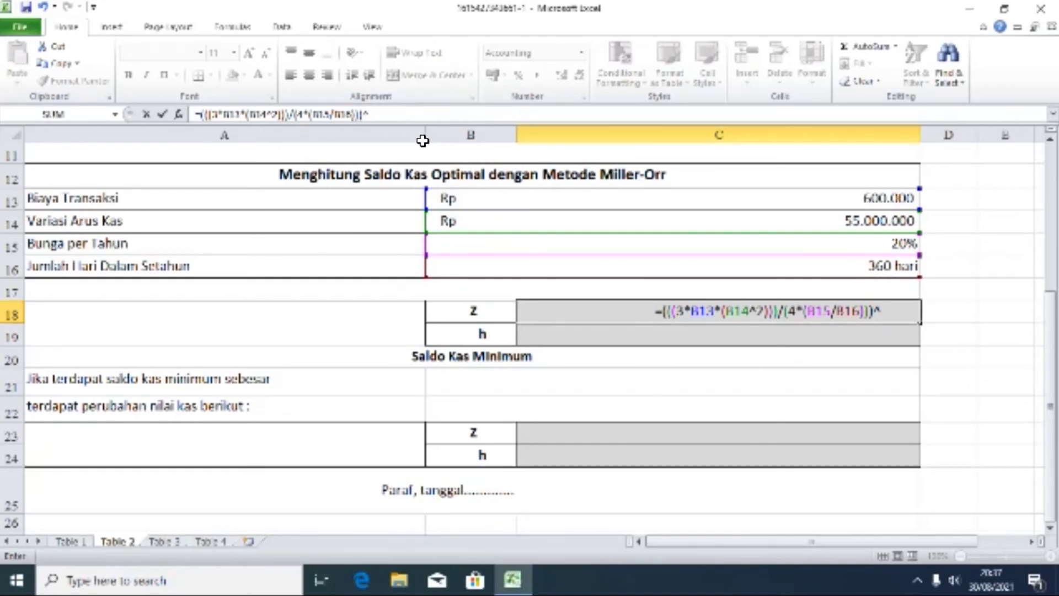
type("(")
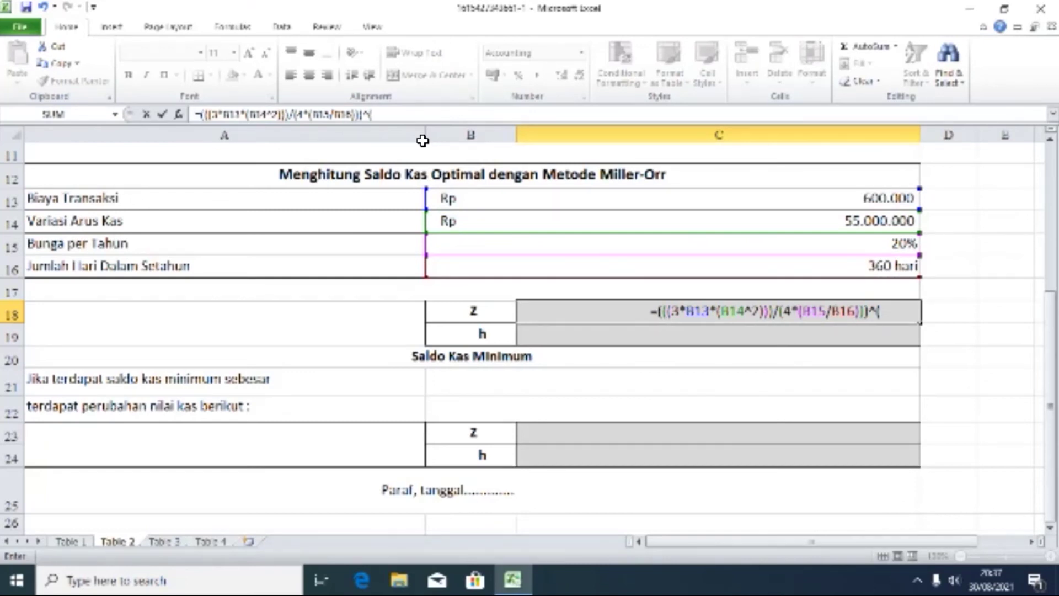
type("1/3")
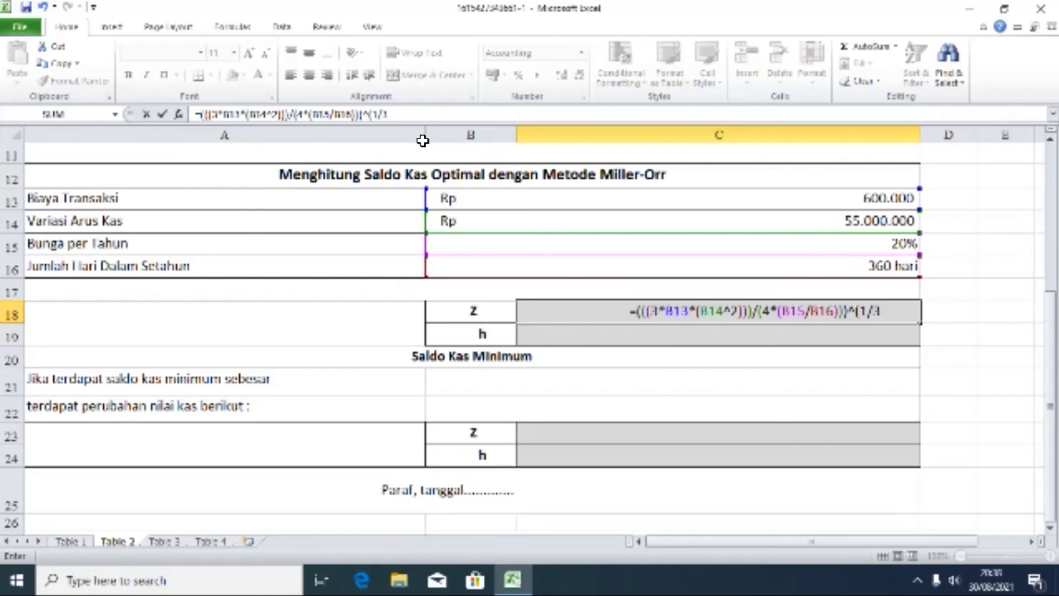
type(")")
key("Return")
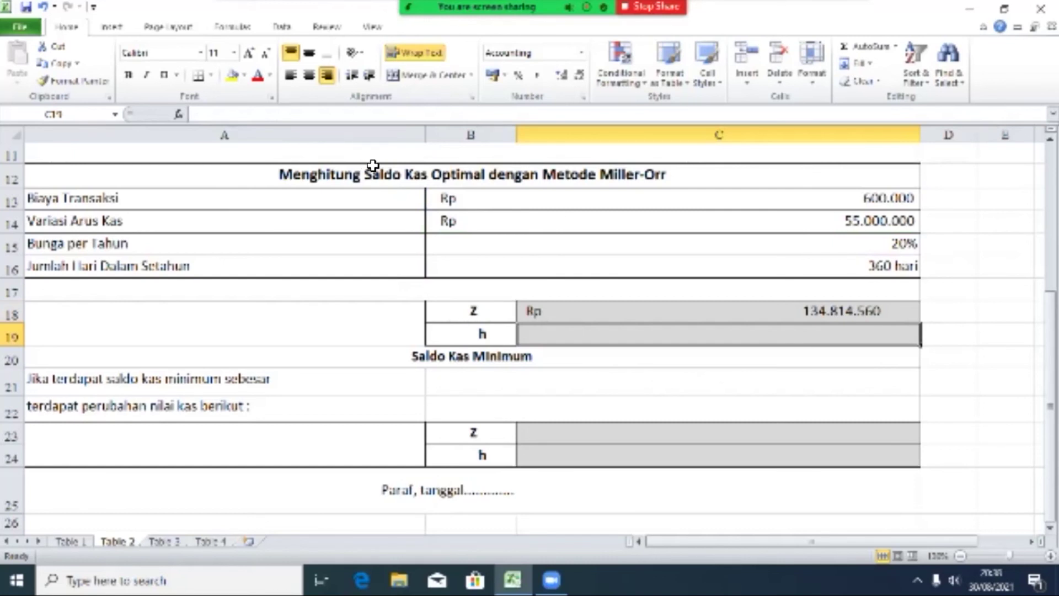
key("Up")
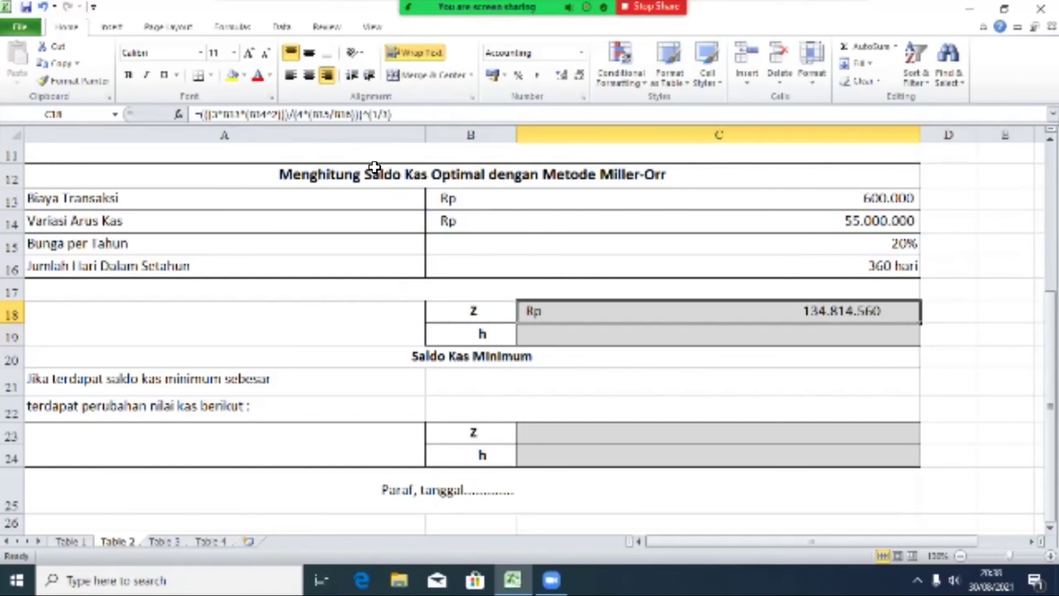
Calculate h in C19 with the formula =3*C18.
key("Down")
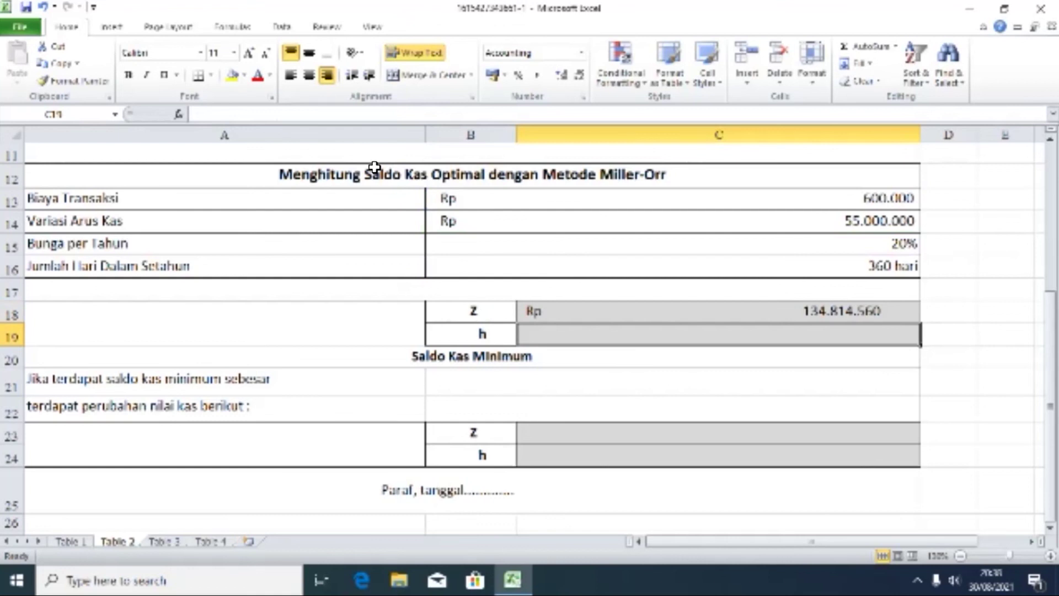
type("=")
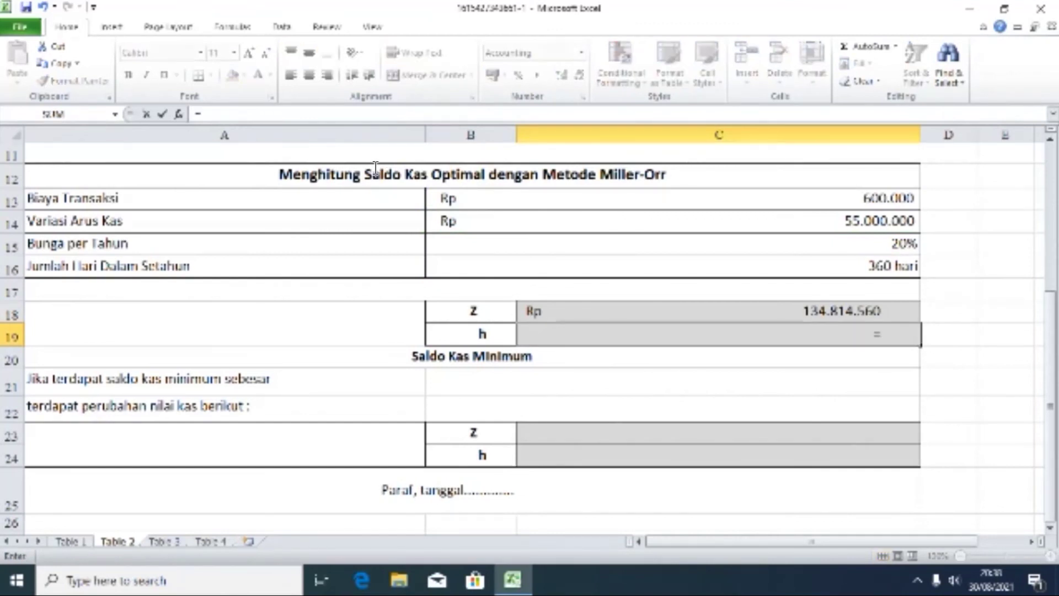
type("3*")
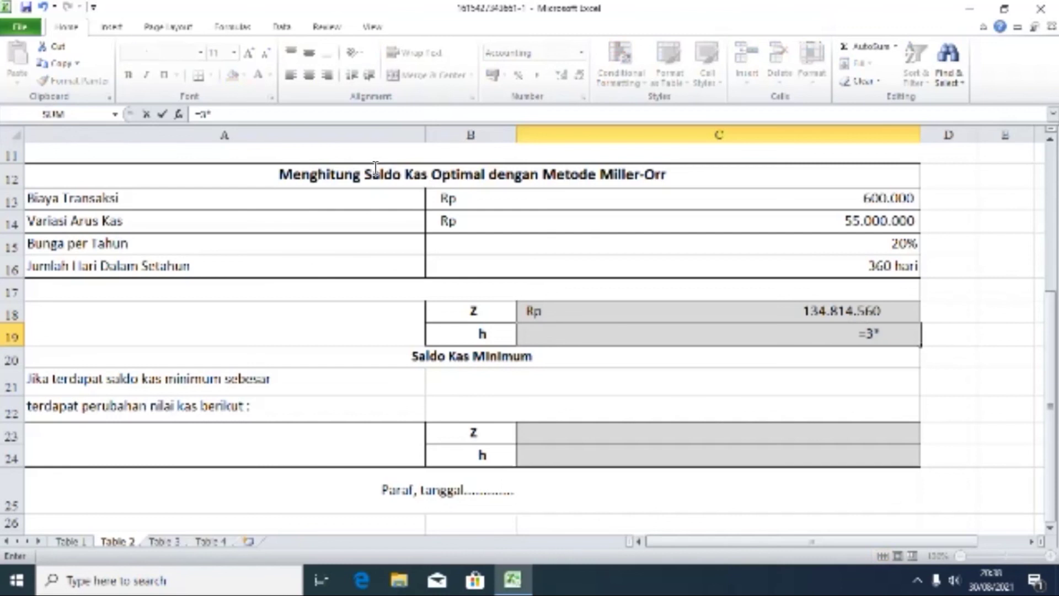
key("Up")
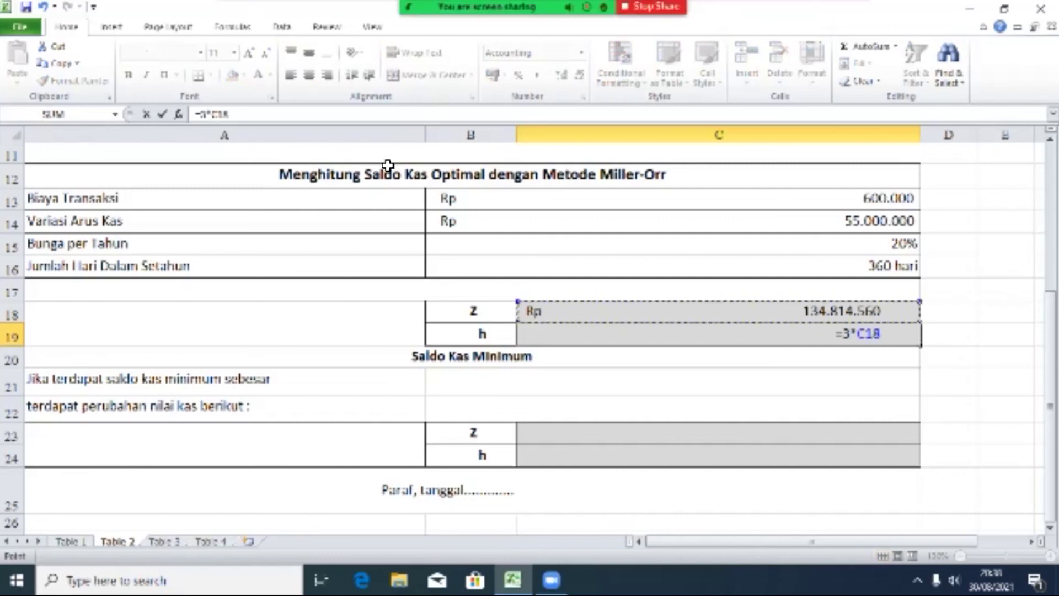
key("Return")
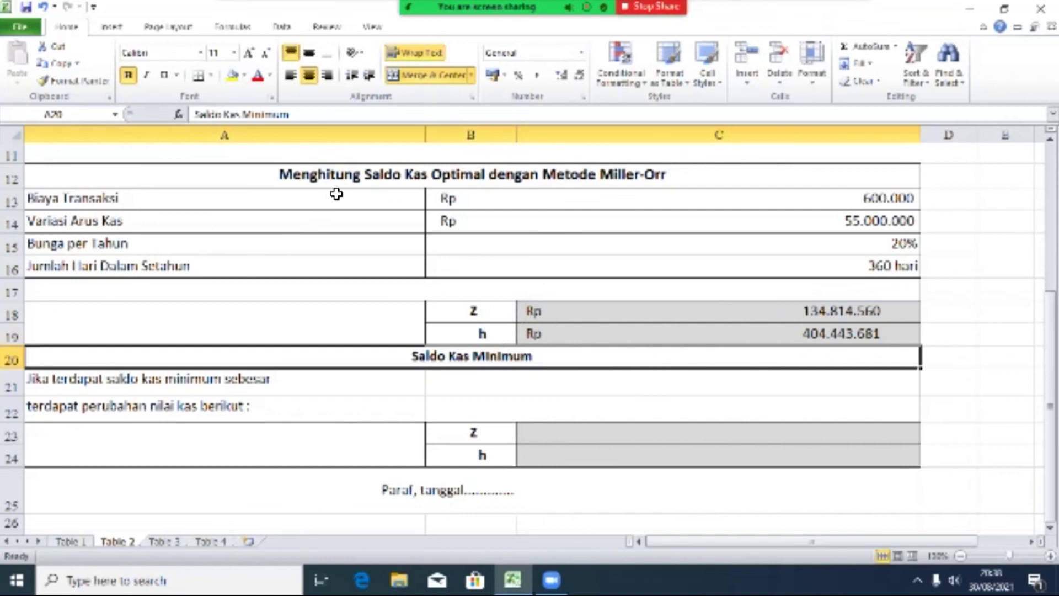
Enter 5000000 as the minimum cash balance in B21.
key("Down")
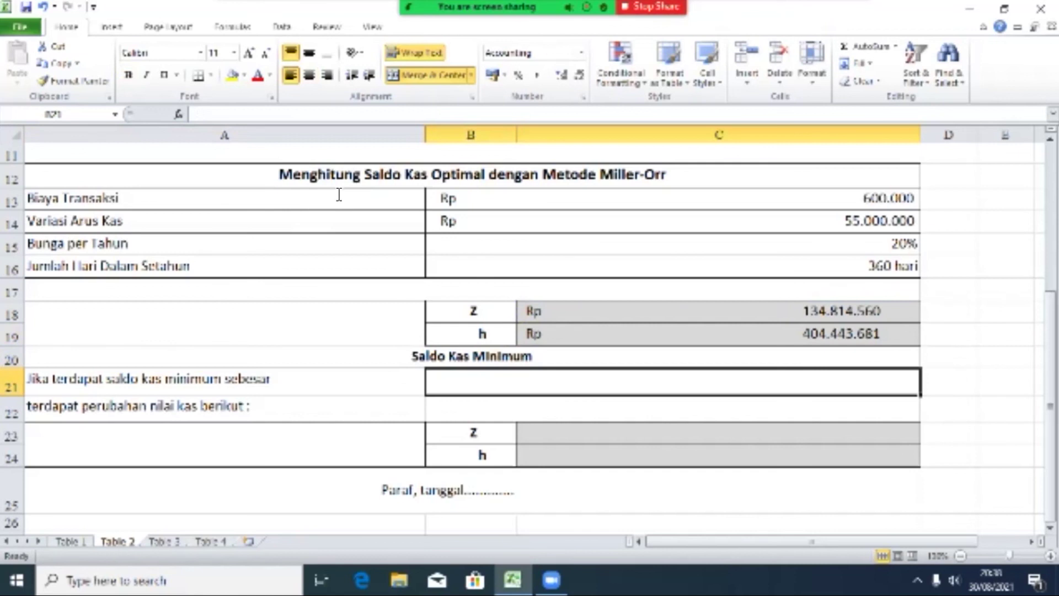
type("5000000")
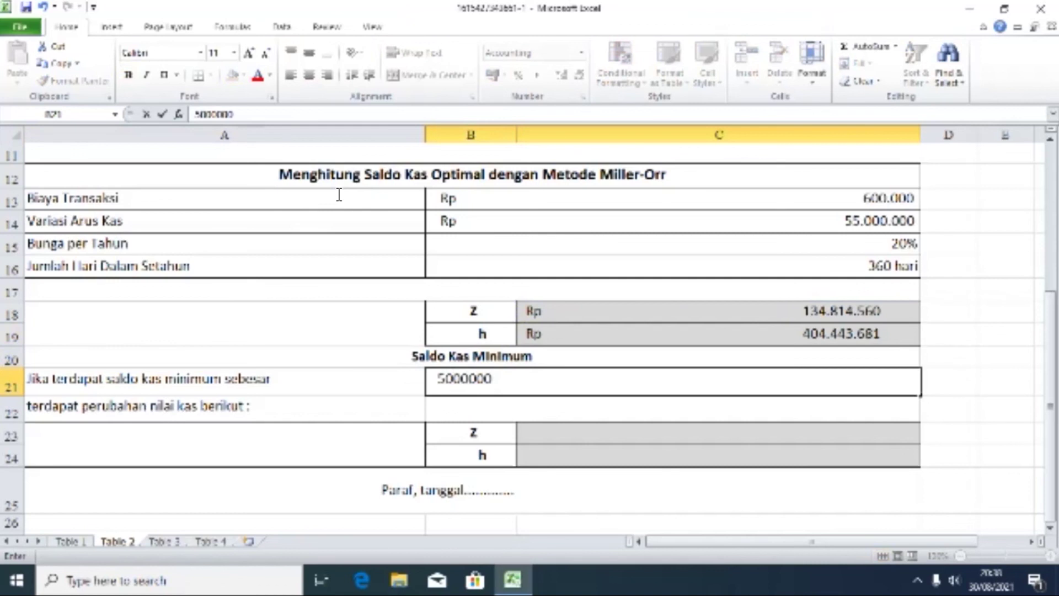
key("Return")
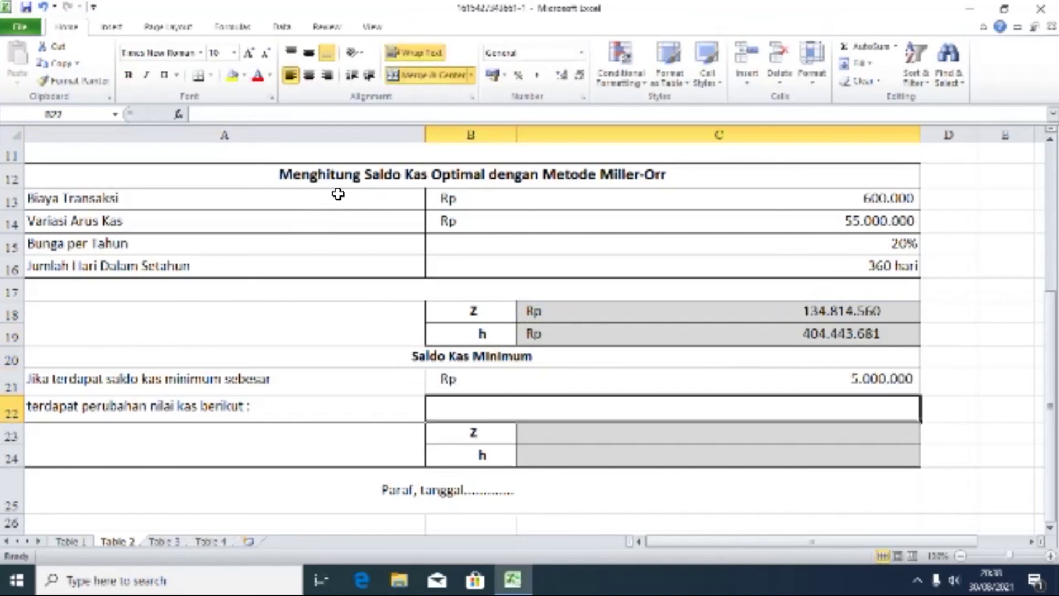
Calculate the minimum-balance Z in C23 with the formula =B21+C18, and begin a formula for h in C24.
key("Down")
key("Right")
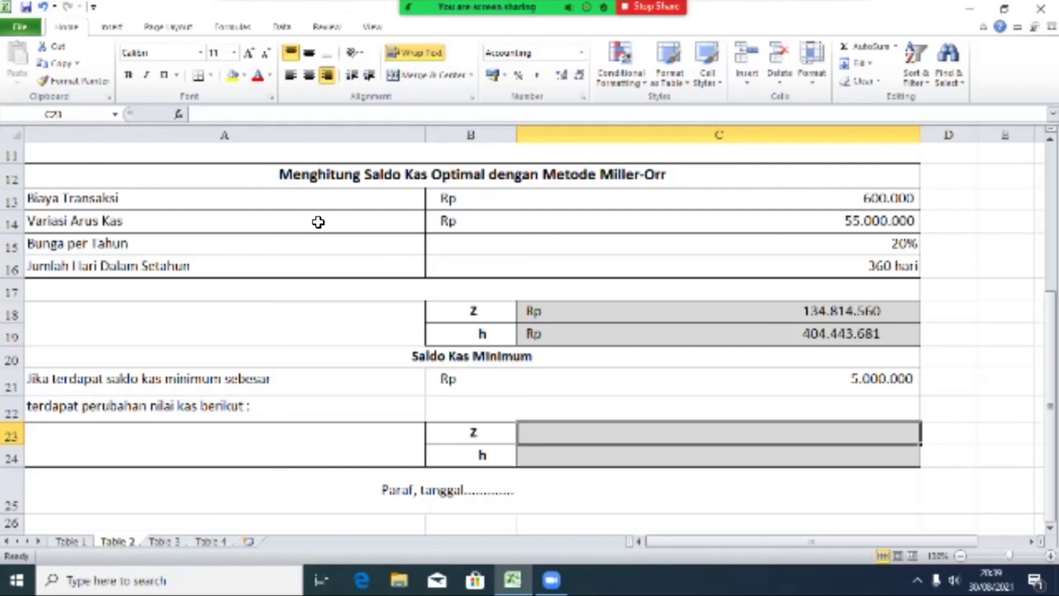
type("=")
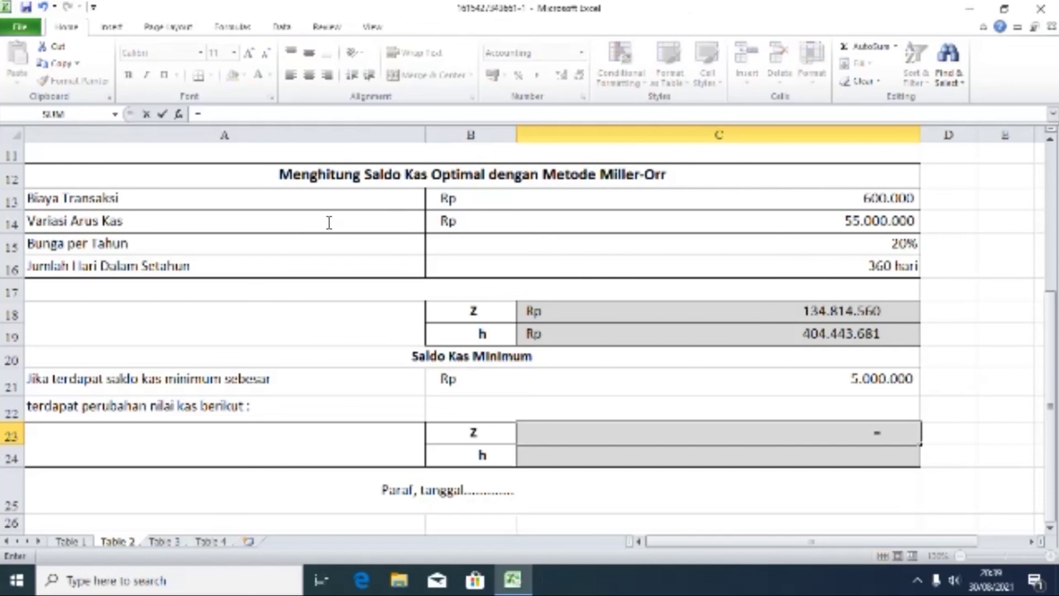
key("Up")
key("Up")
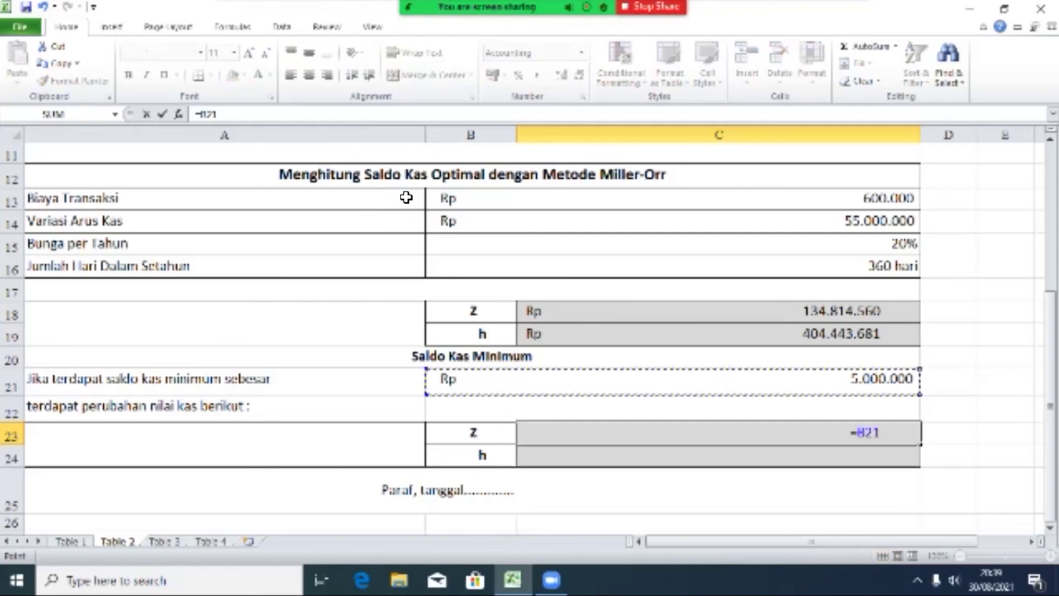
type("+")
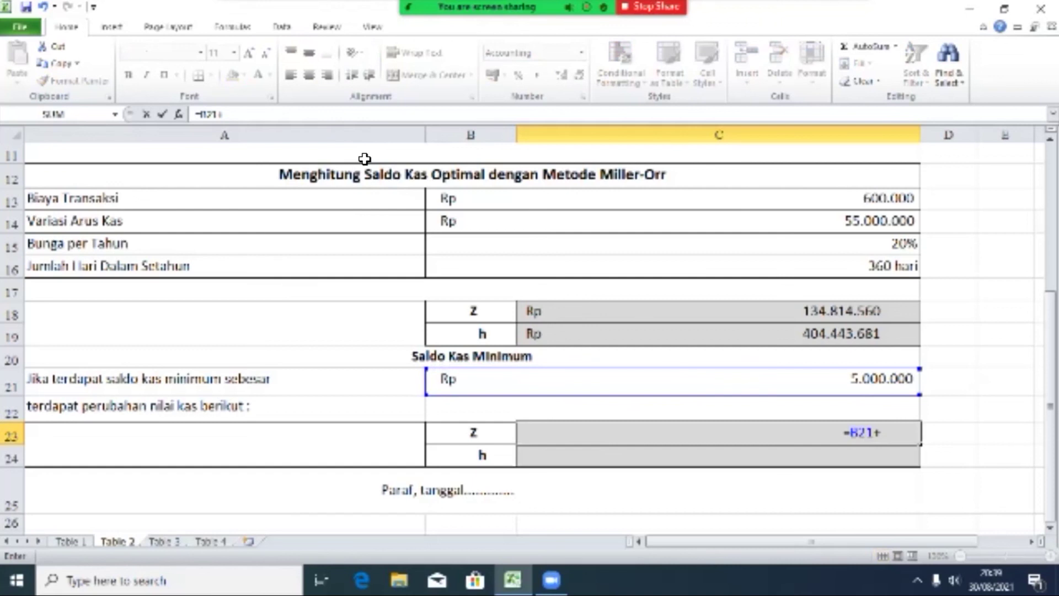
key("Up")
key("Up")
key("Up")
key("Up")
key("Up")
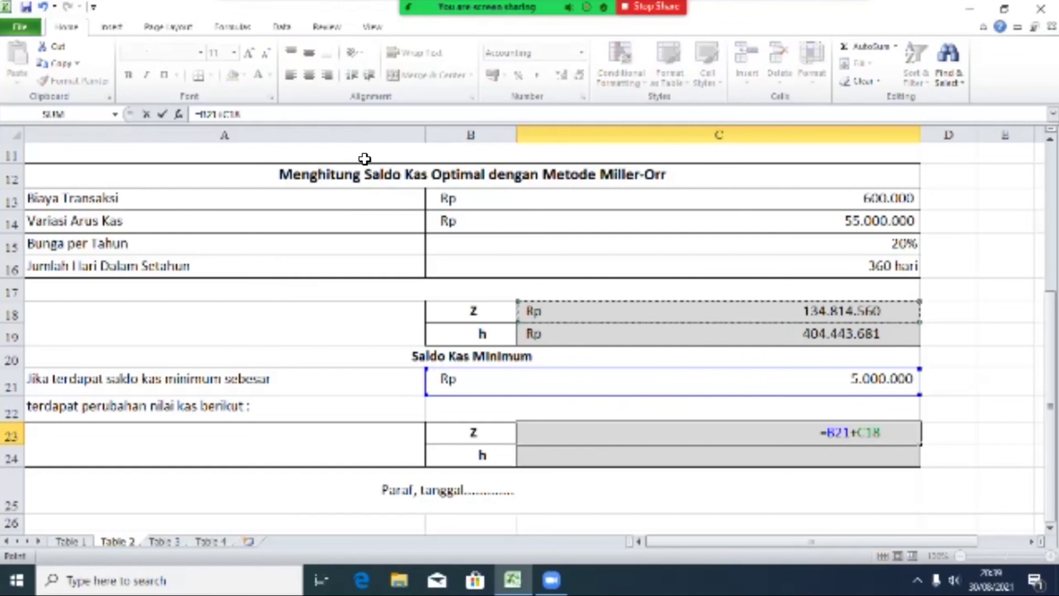
key("Return")
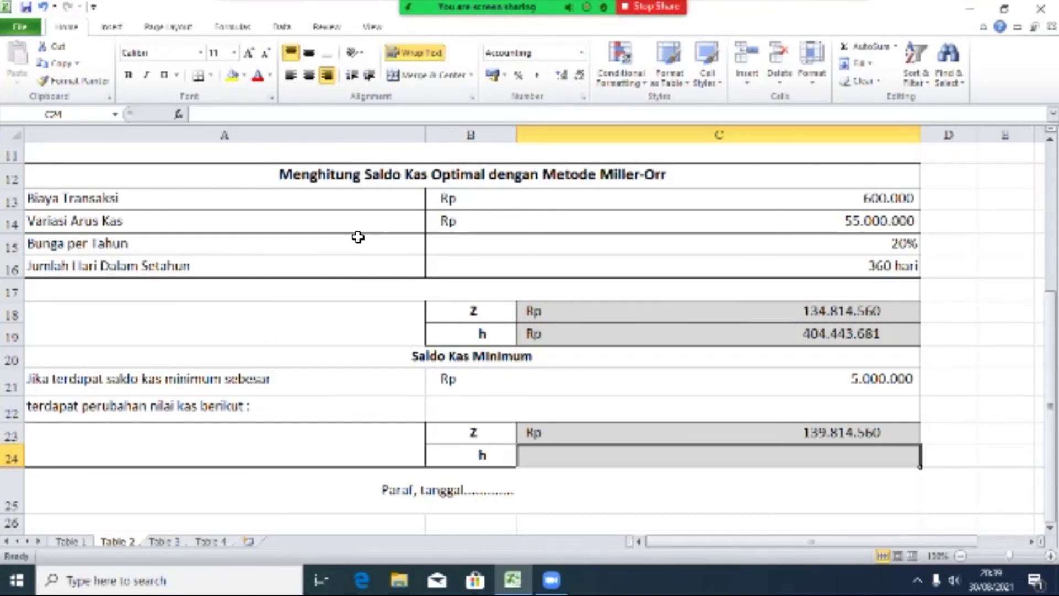
type("=")
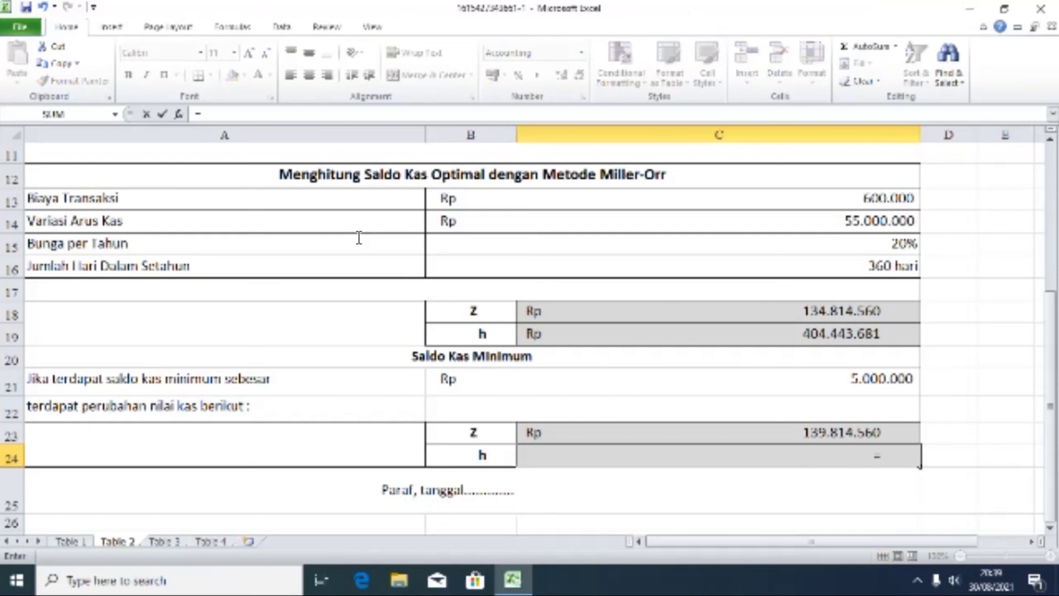
key("Up")
key("Up")
key("Up")
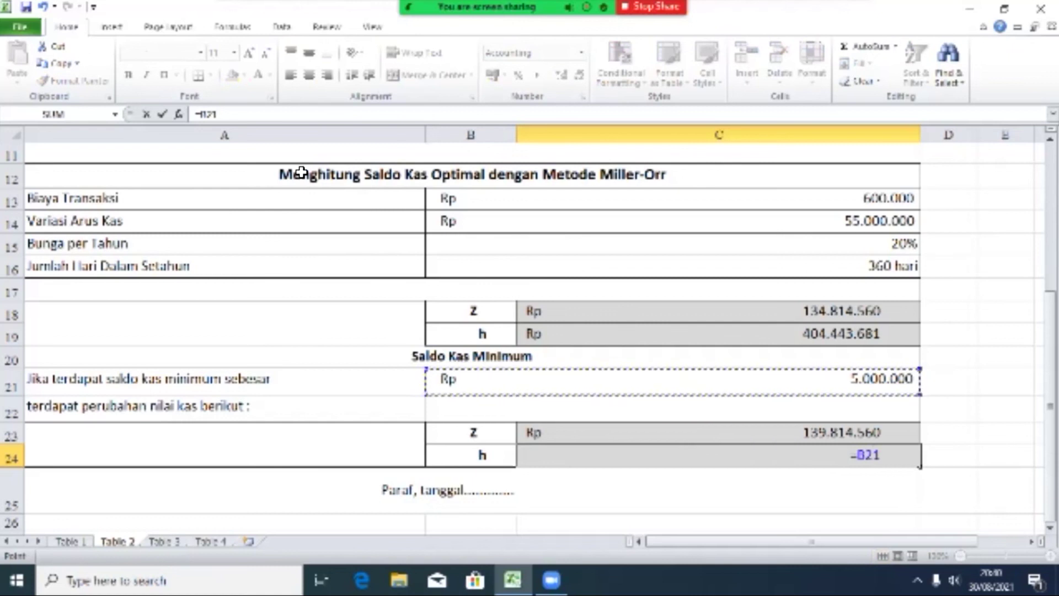
key("Up")
key("Up")
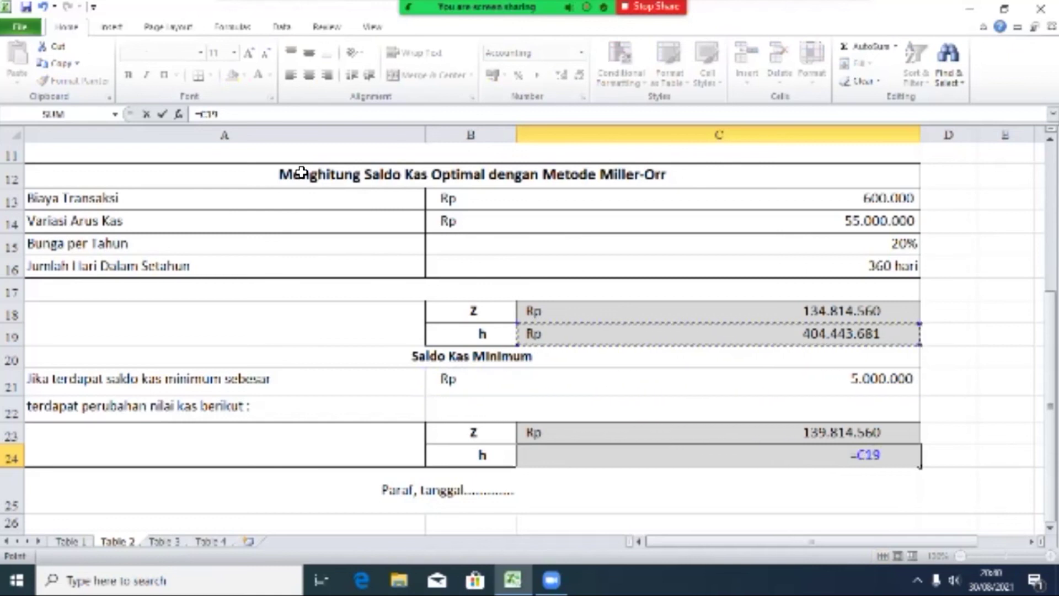
key("BackSpace")
key("BackSpace")
key("BackSpace")
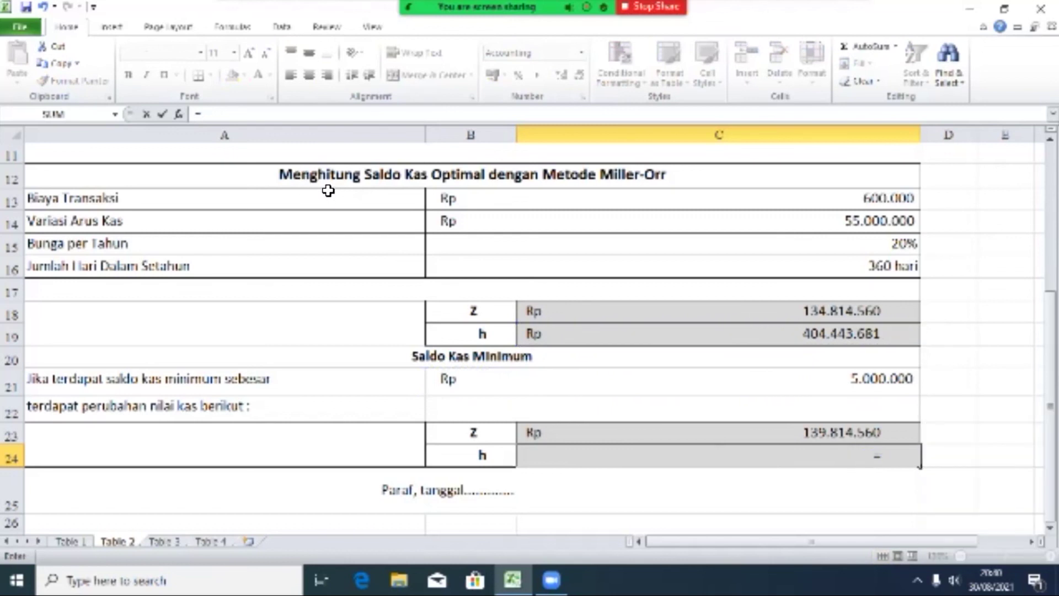
Complete the minimum-balance h formula in C24 as =B21+C19 and commit it.
key("Up")
key("Up")
key("Up")
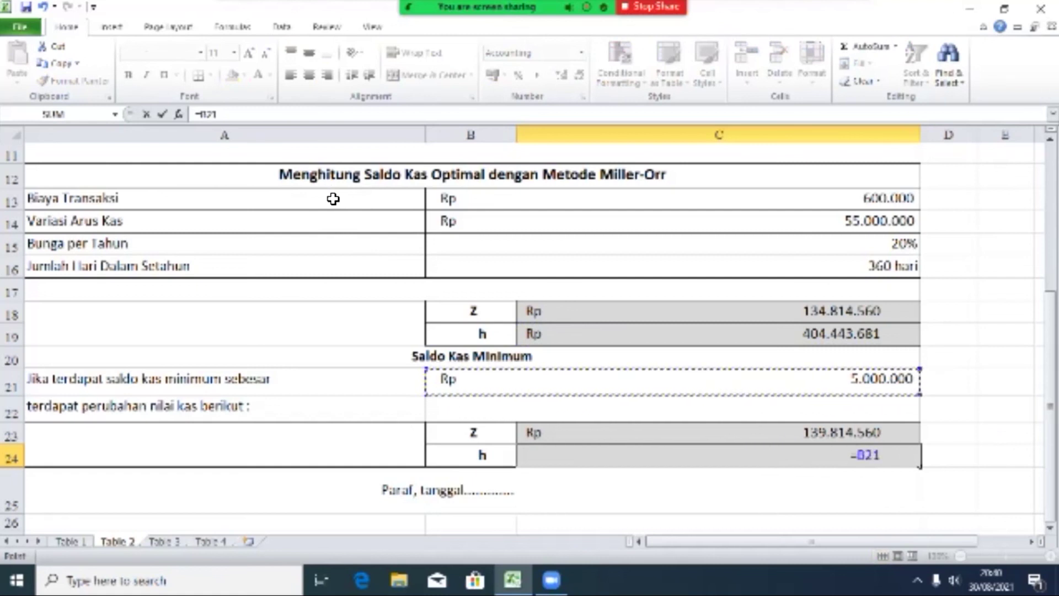
type("+")
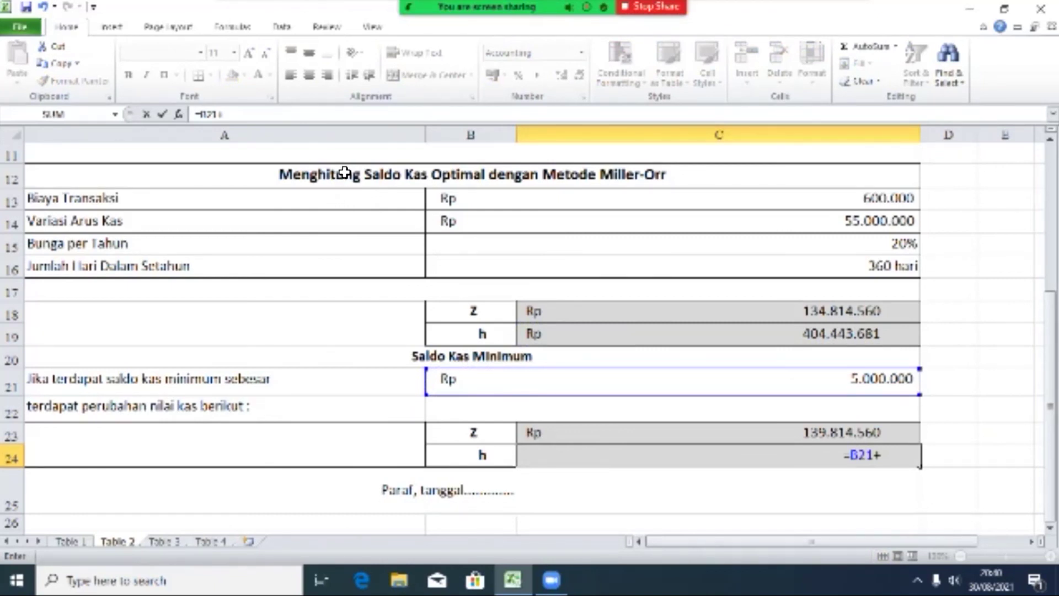
key("Up")
key("Up")
key("Up")
key("Up")
key("Up")
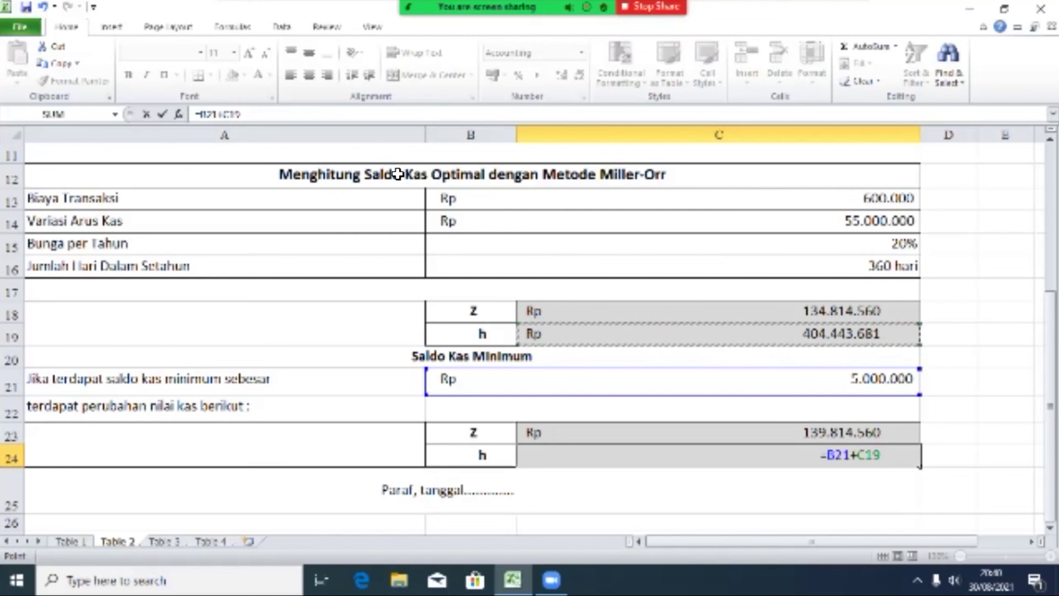
key("Return")
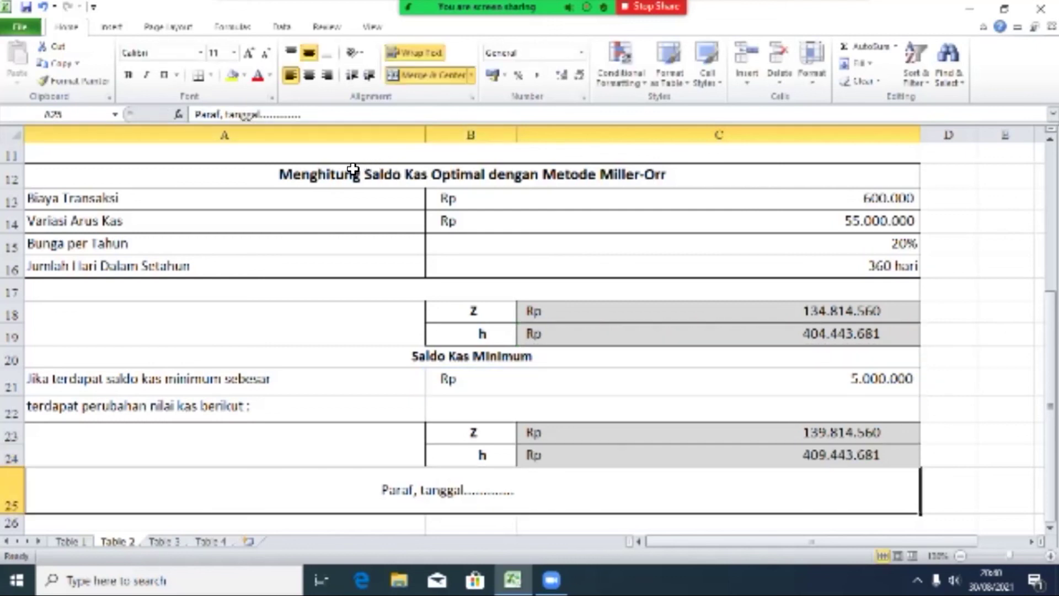